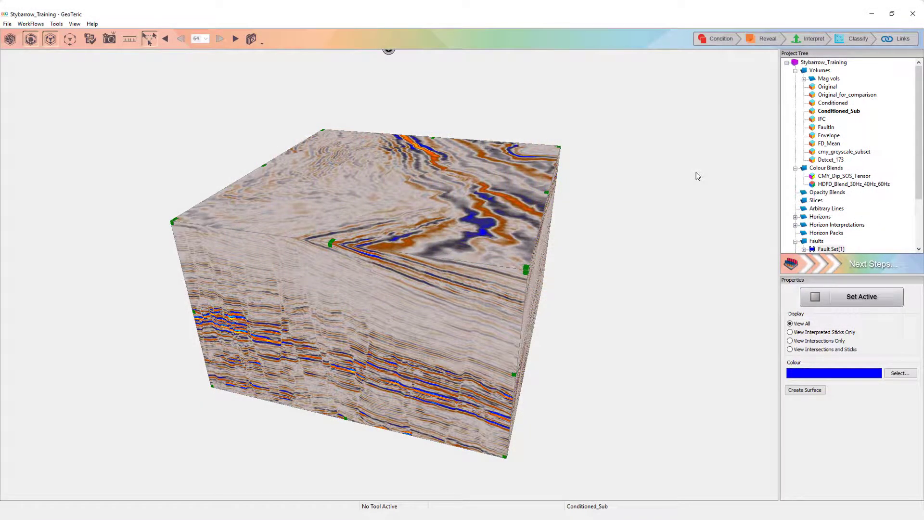
Create slices from the Conditioned_Sub volume and keep only the Conditioned_Sub_X slice displayed, viewed face-on.
mouse_move(333, 241)
mouse_down()
mouse_move(392, 173)
mouse_move(334, 246)
mouse_up()
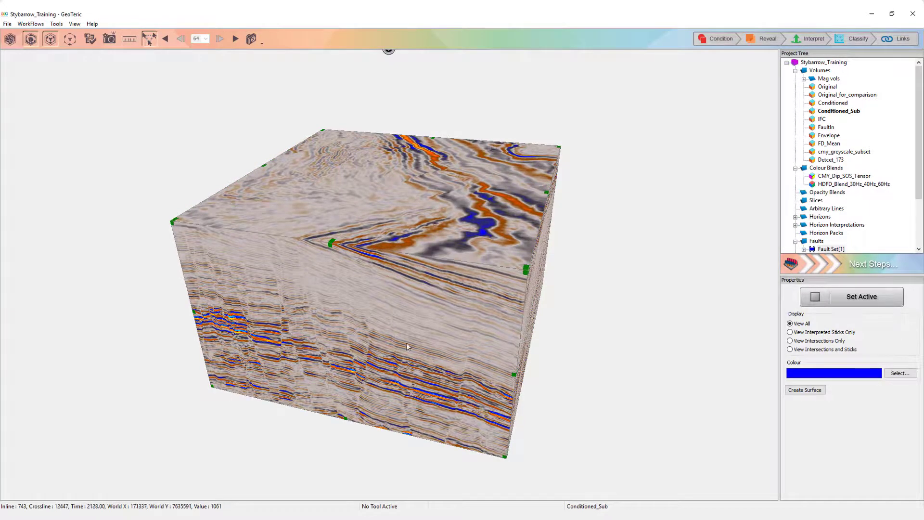
right_click(424, 329)
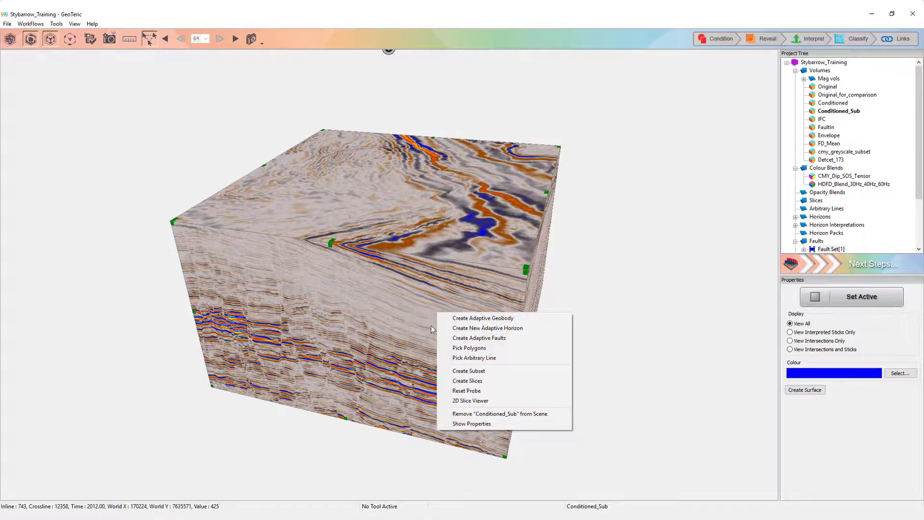
click(491, 382)
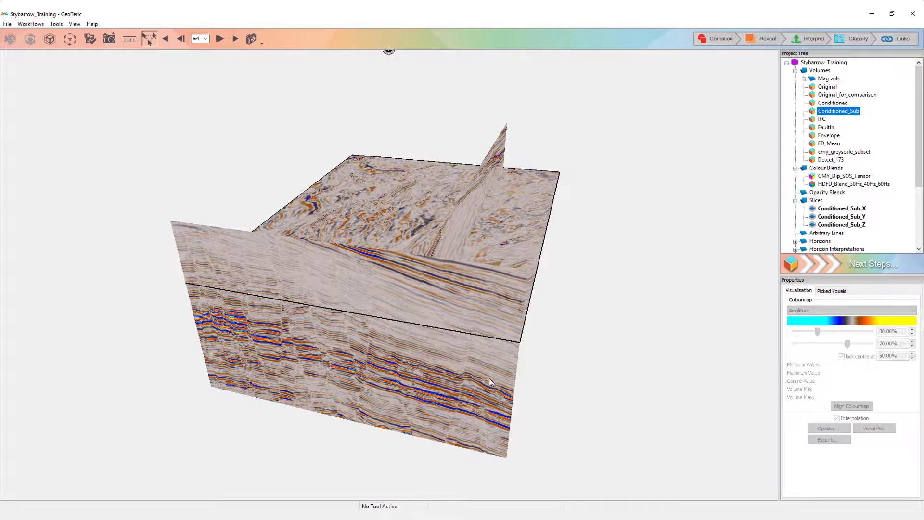
drag(491, 383, 486, 264)
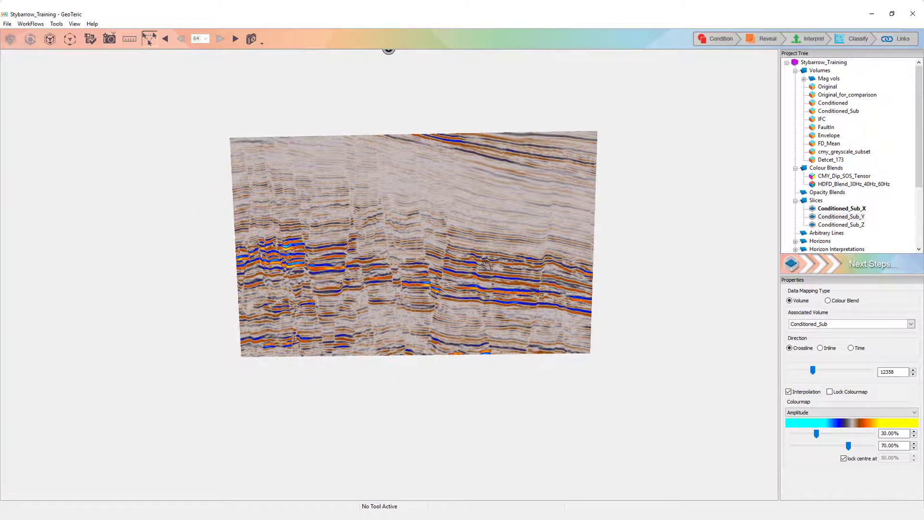
scroll(487, 264, up, 5)
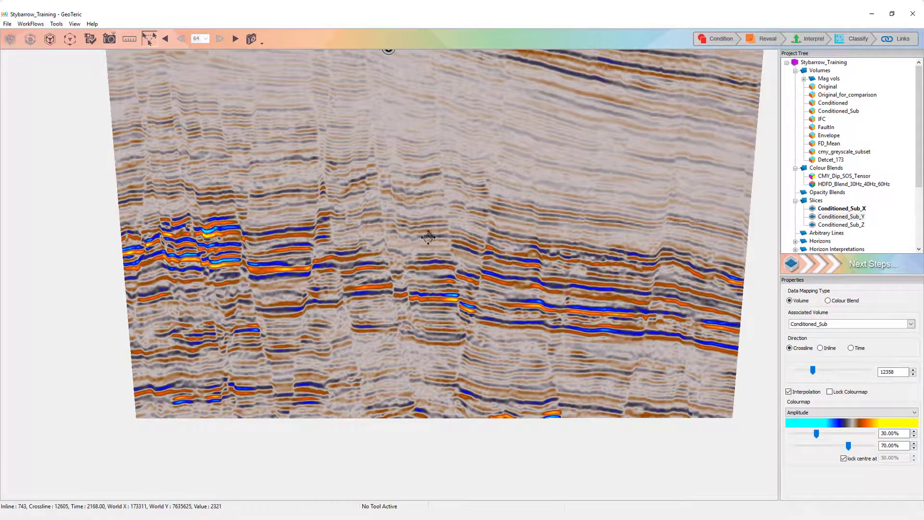
middle_drag(428, 237, 417, 248)
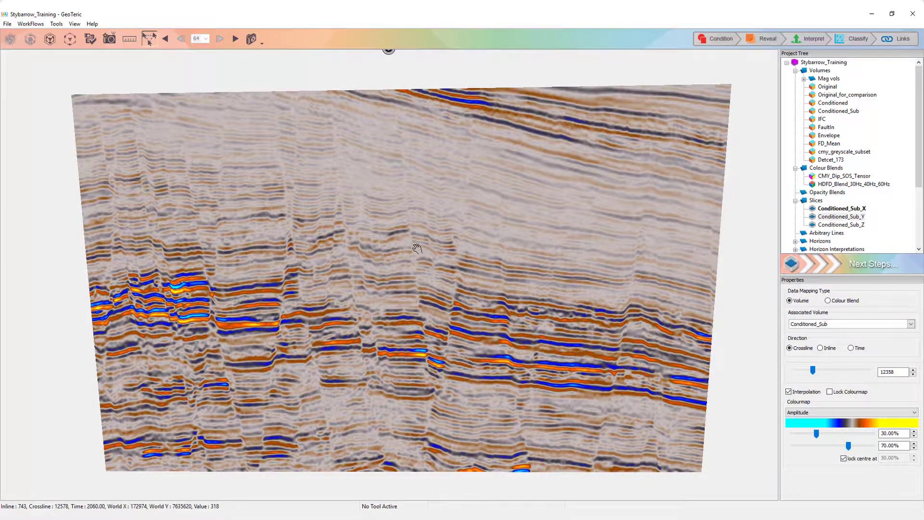
Start Adaptive Faults interpretation on the displayed Conditioned_Sub_X slice.
right_click(417, 248)
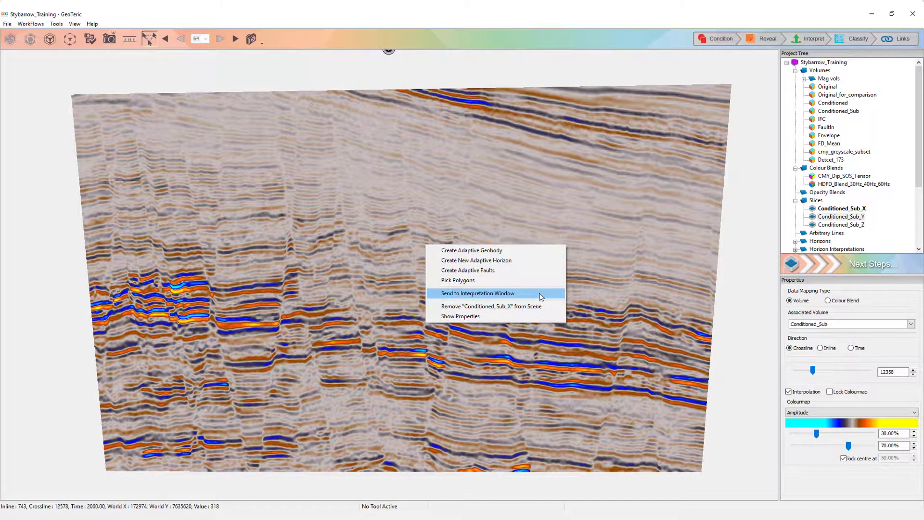
click(576, 295)
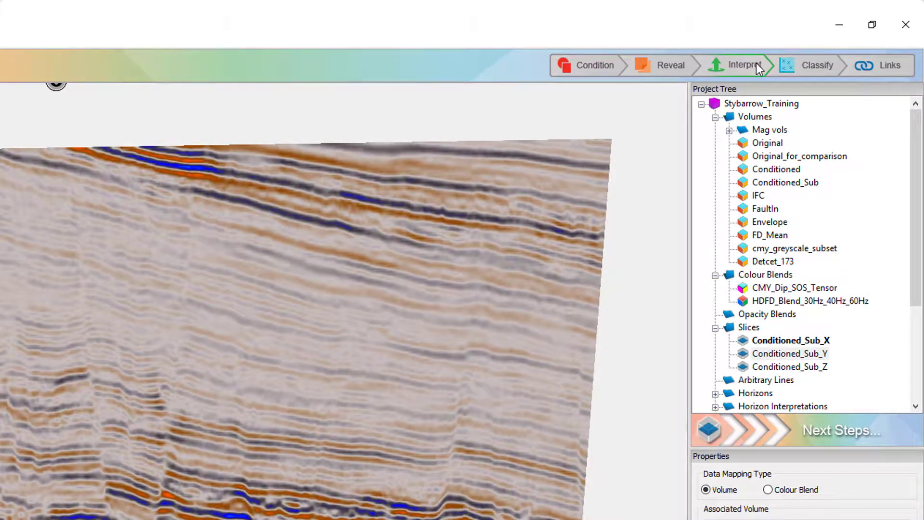
click(758, 67)
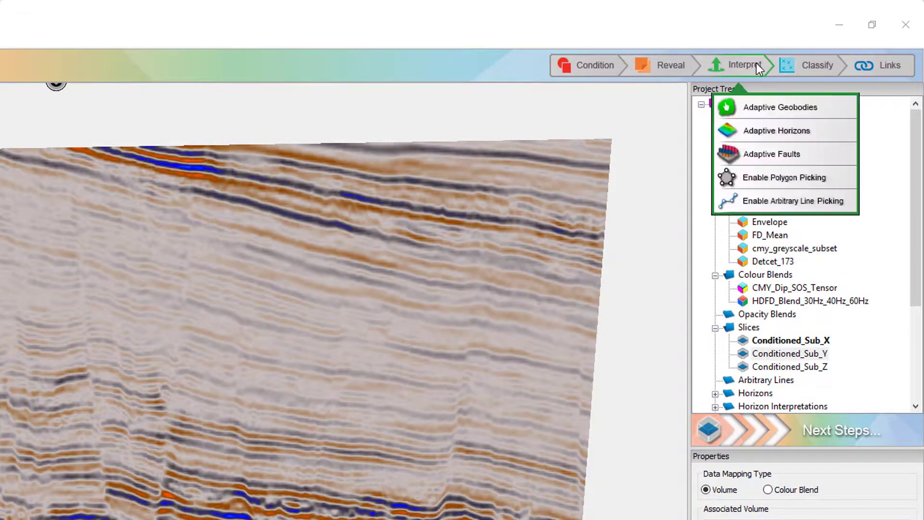
click(830, 154)
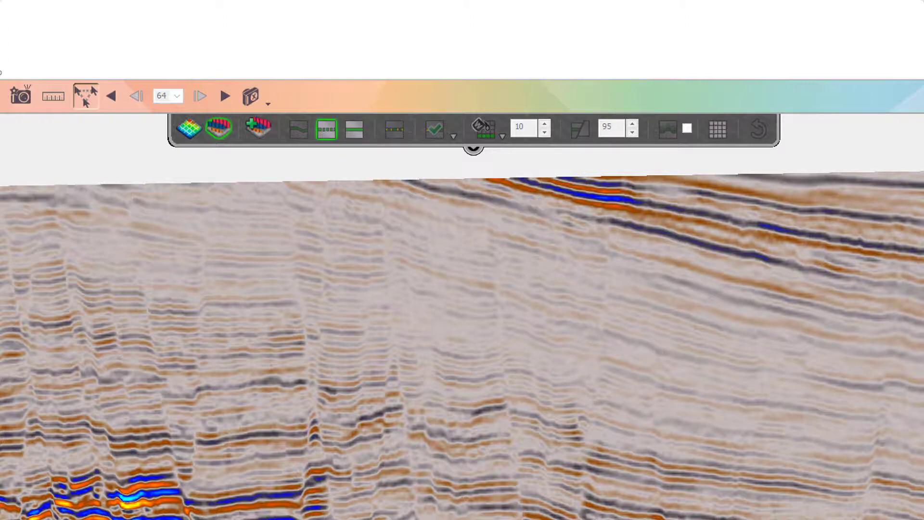
Compare Fault Set[1] shown as interpreted sticks only, intersections only, intersections and sticks, and with everything in view.
scroll(596, 358, down, 5)
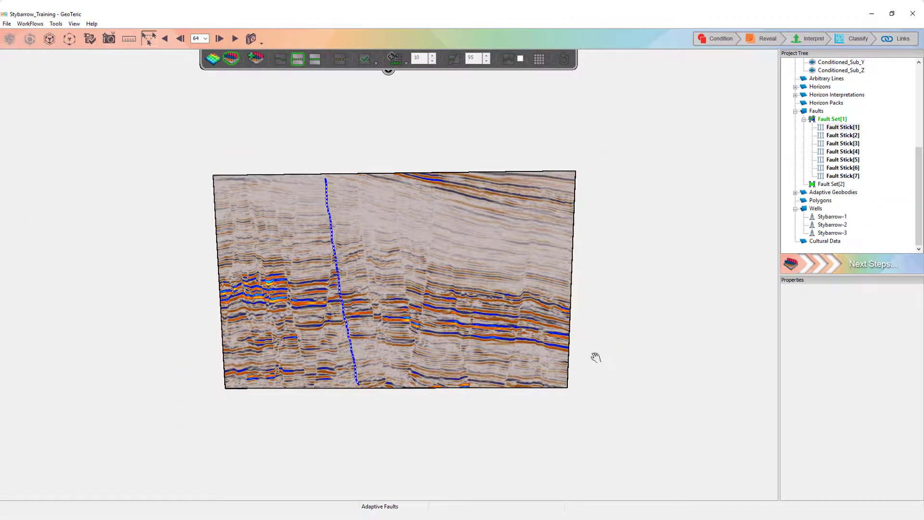
drag(596, 357, 454, 307)
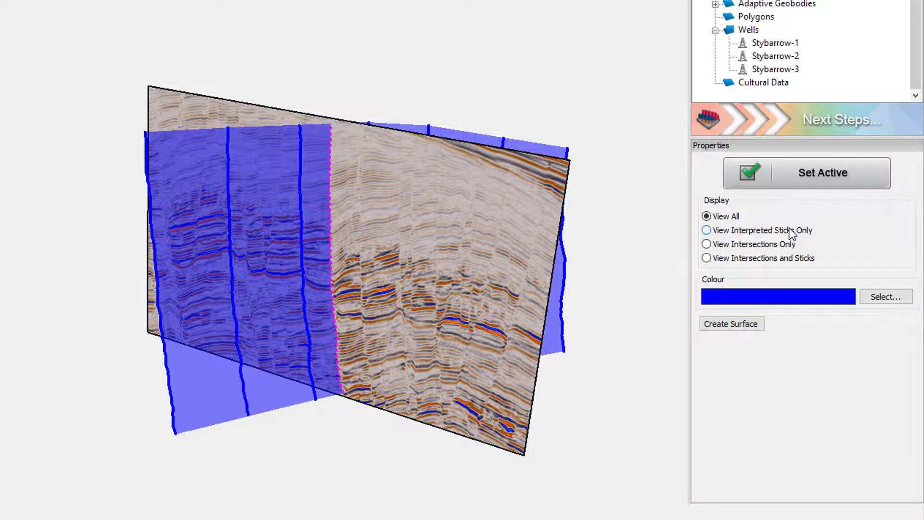
click(792, 233)
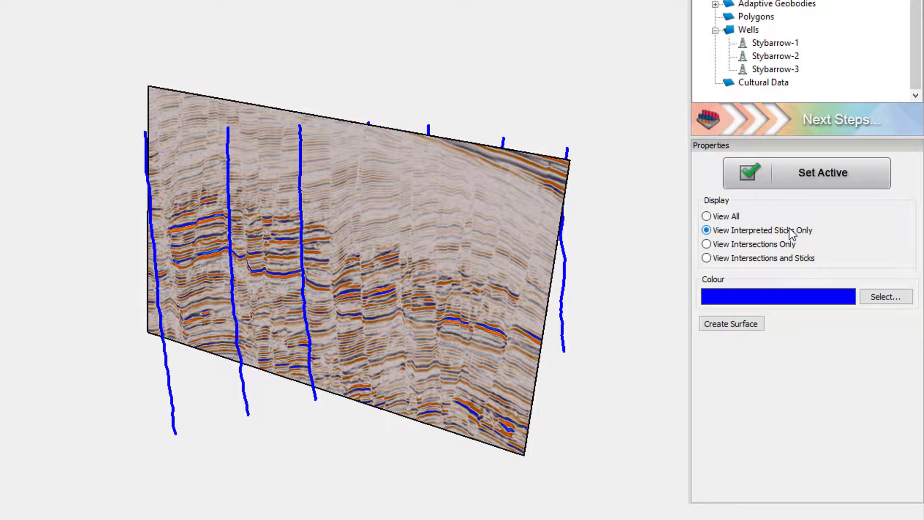
click(789, 246)
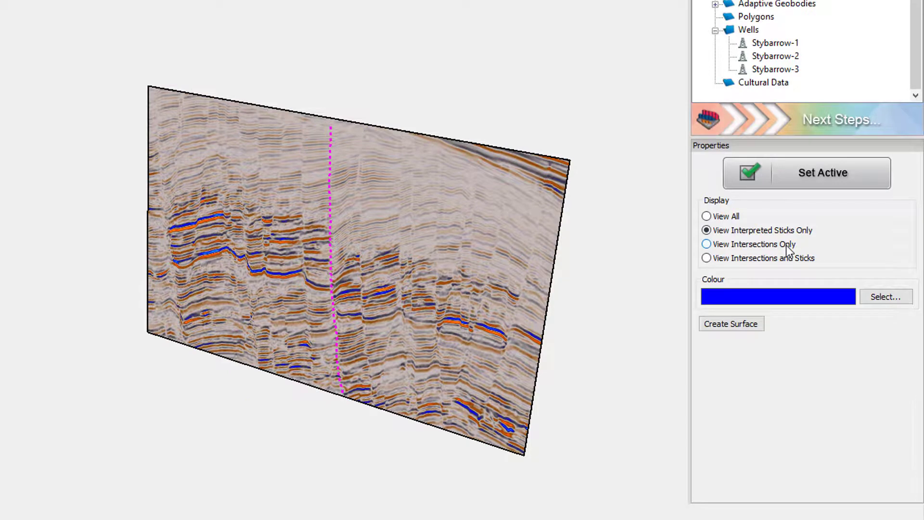
click(788, 247)
click(788, 259)
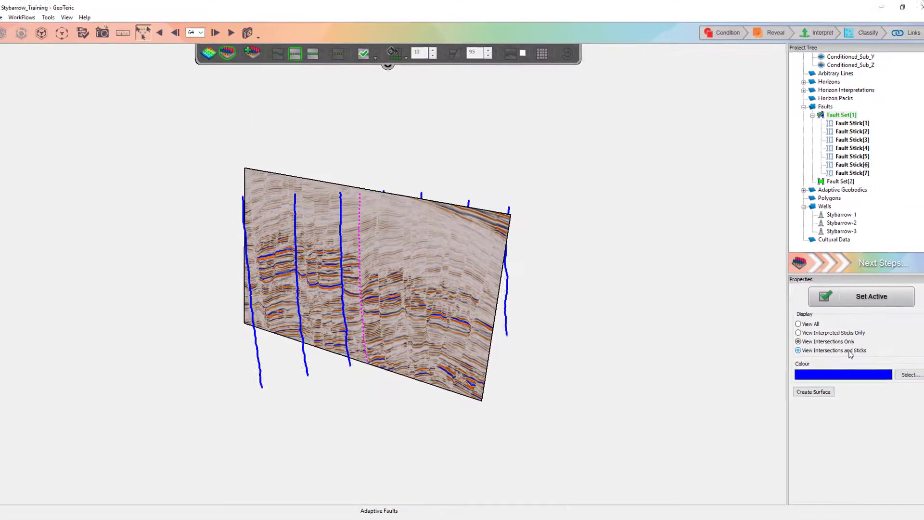
click(803, 323)
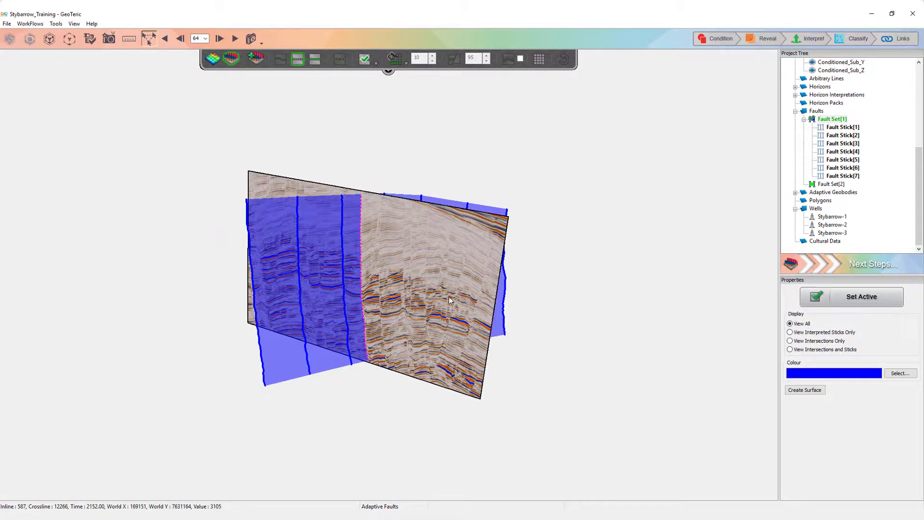
Make Fault Set[2] the active fault set for picking.
mouse_move(449, 299)
mouse_down()
mouse_move(419, 236)
mouse_move(387, 253)
mouse_move(448, 243)
mouse_up()
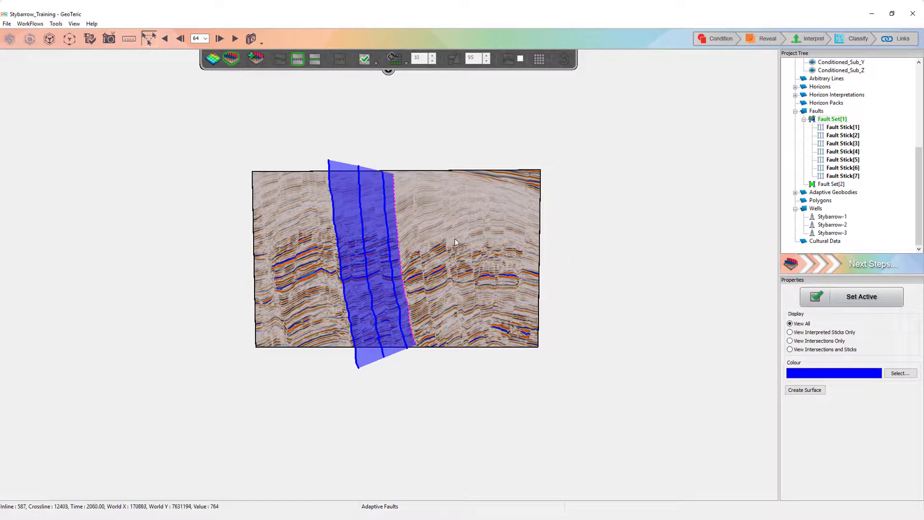
click(475, 267)
scroll(414, 253, up, 3)
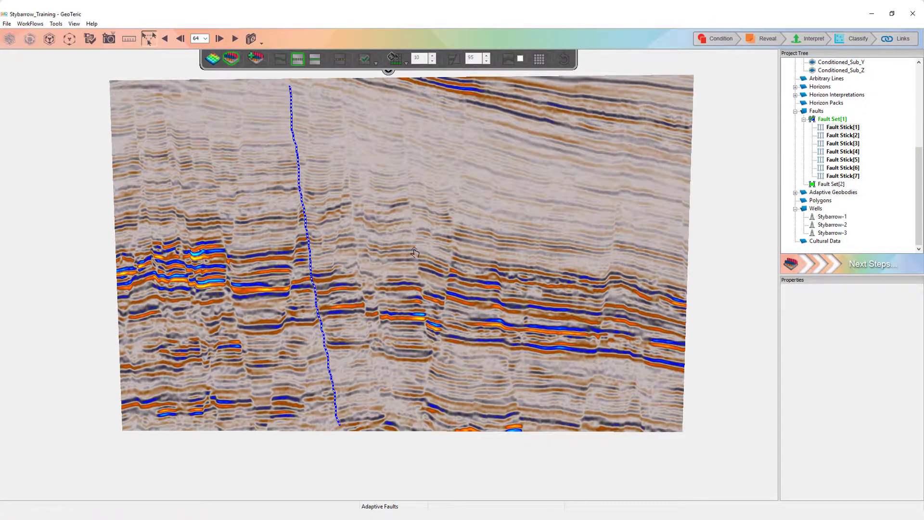
click(831, 184)
click(815, 297)
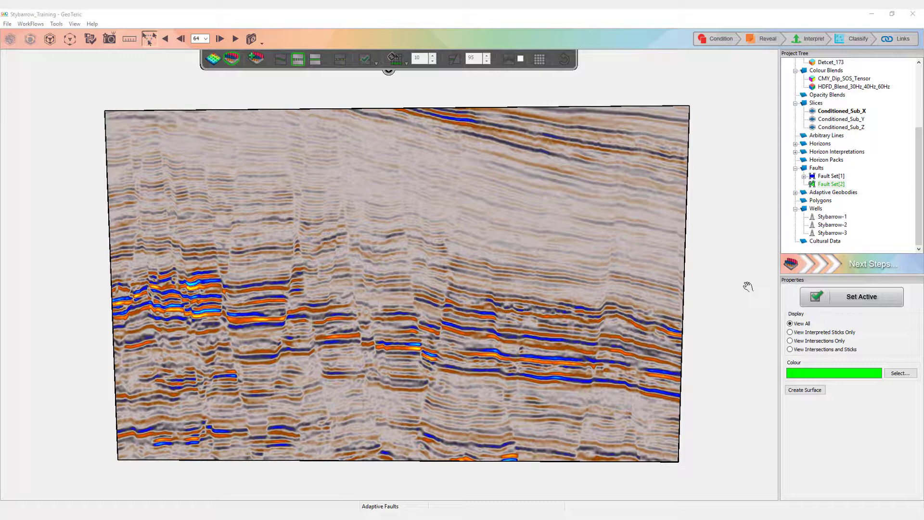
Pick a fault stick from top to base of the same fault on inline 743 and on inline 680.
drag(747, 284, 702, 286)
click(231, 122)
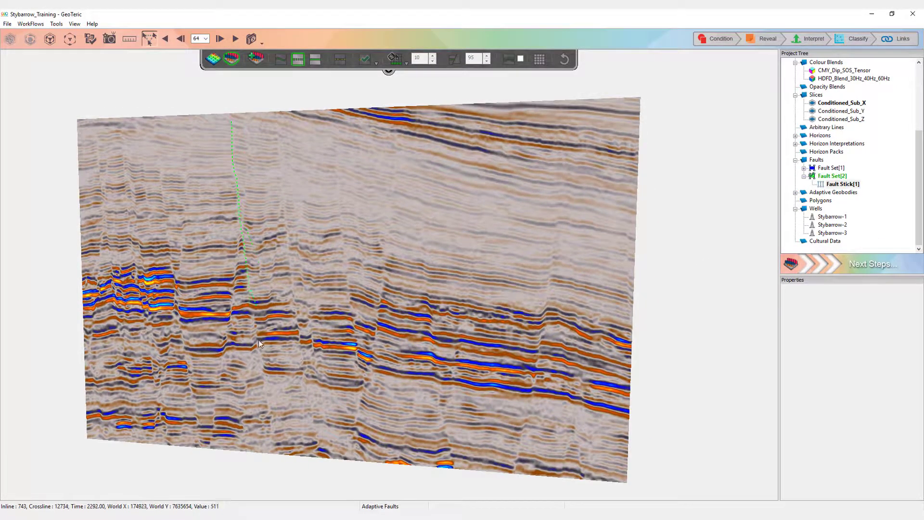
click(276, 449)
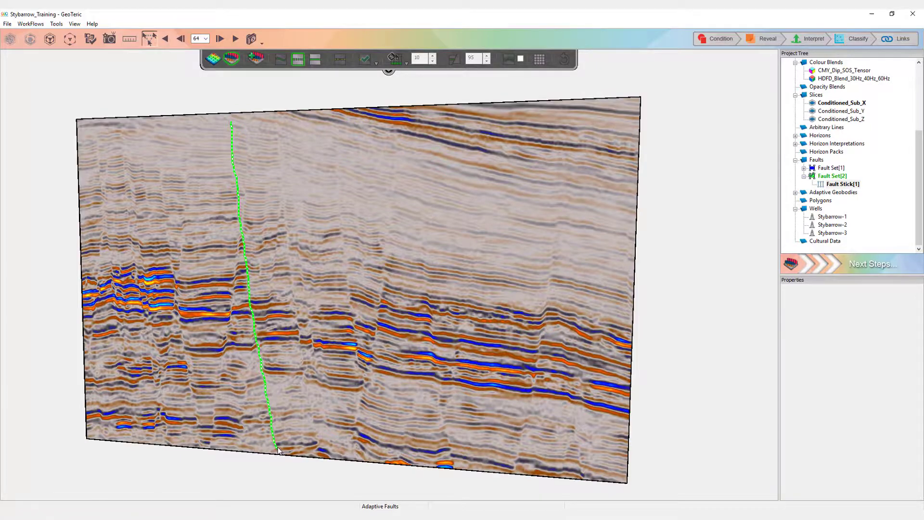
key(Up)
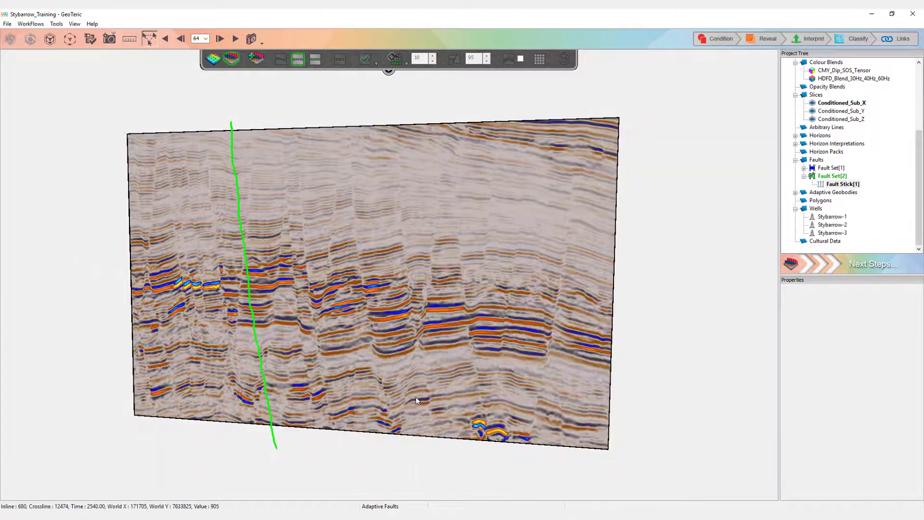
click(296, 134)
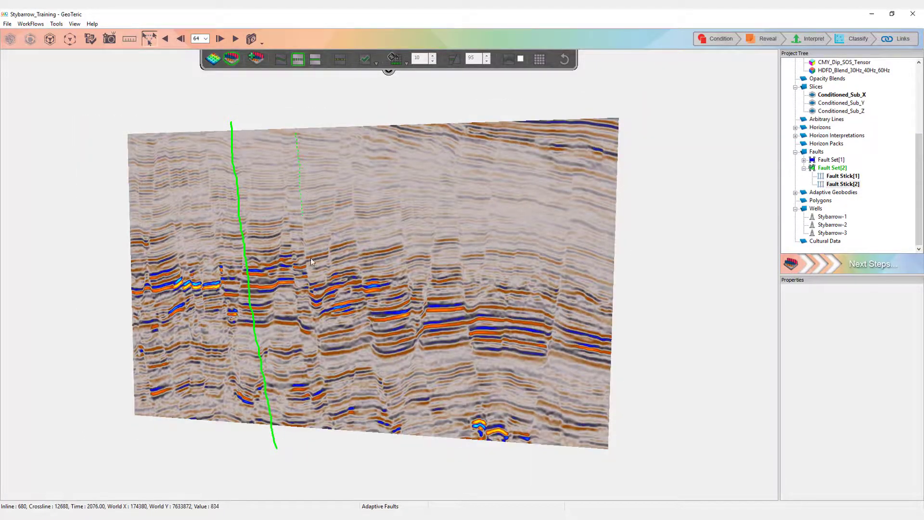
click(333, 424)
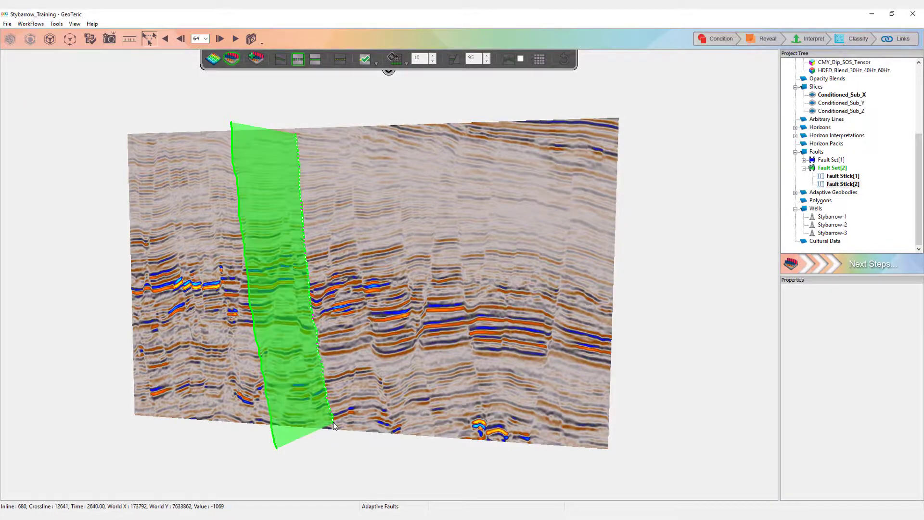
Extend Fault Set[2] with one top-to-base fault stick on inline 614 and another on inline 520.
key(Down)
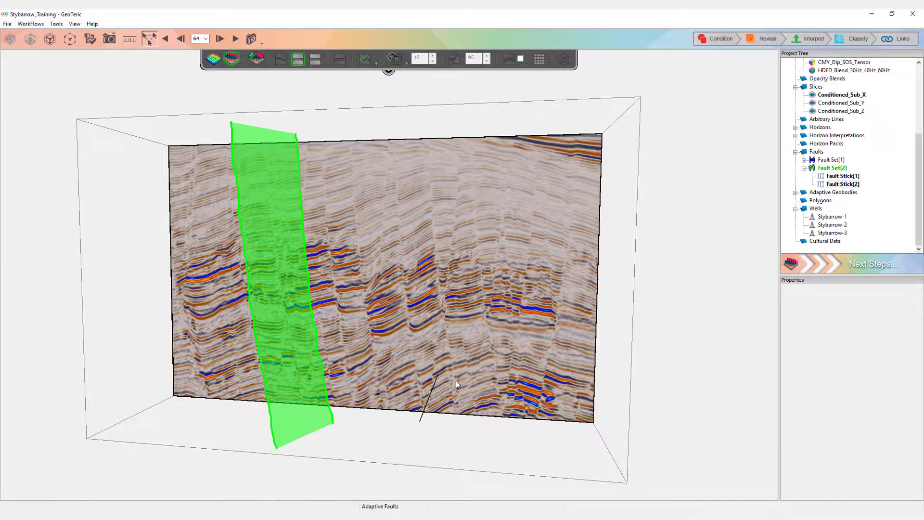
key(Up)
click(352, 146)
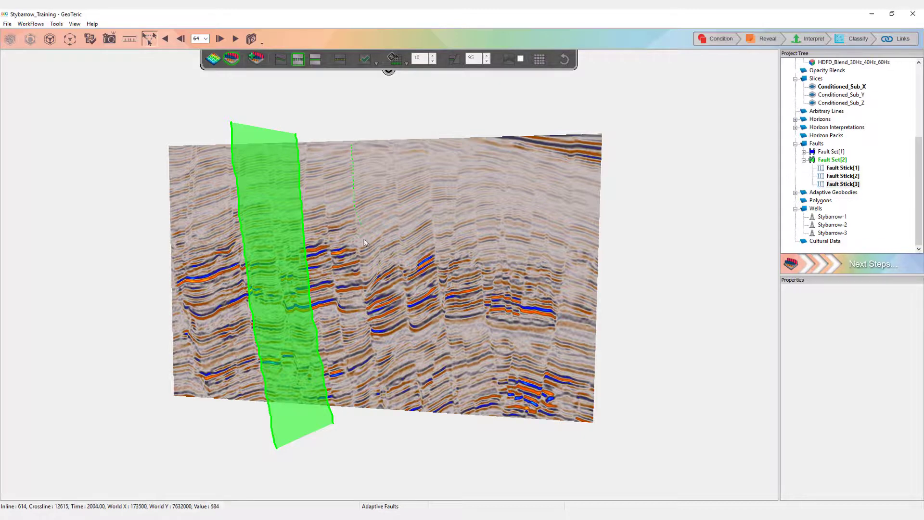
click(385, 406)
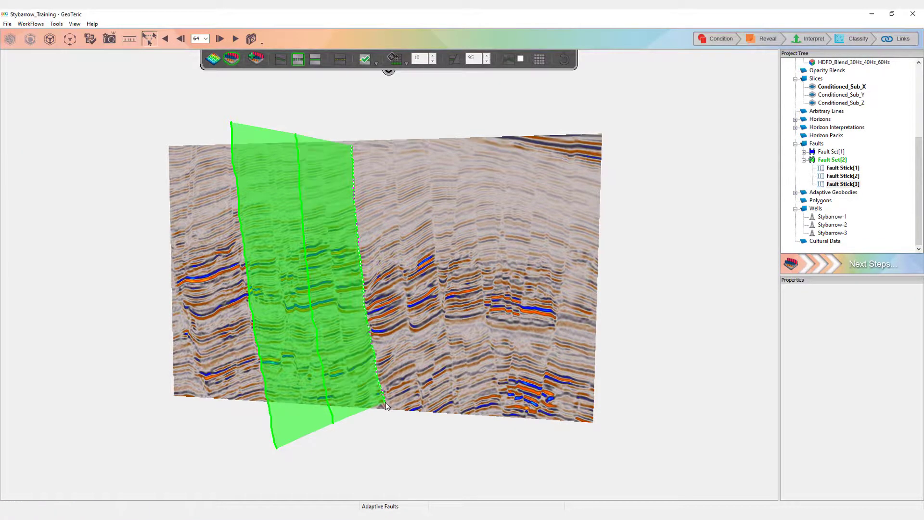
key(Down)
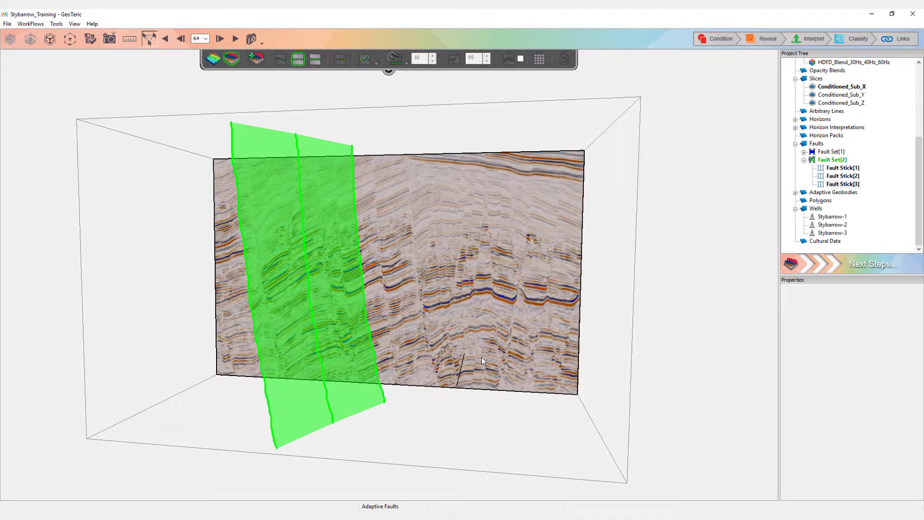
click(407, 158)
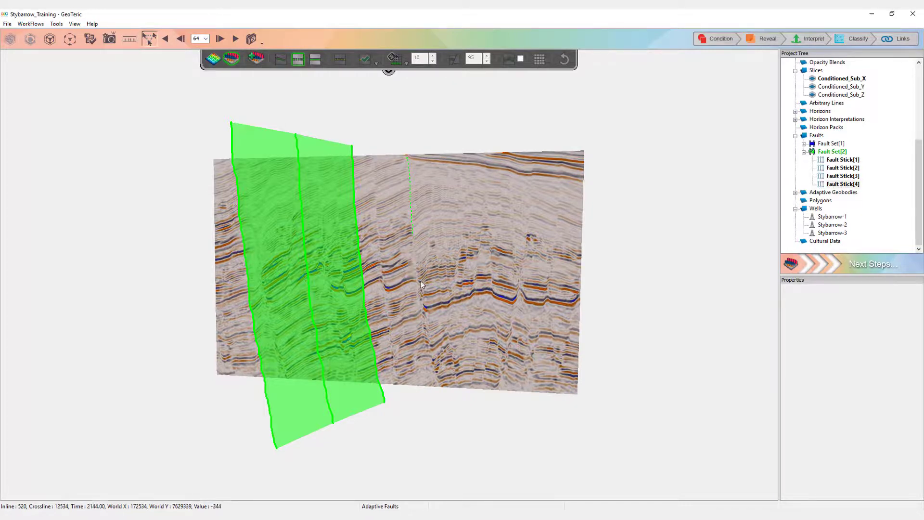
click(441, 382)
Display Fault Set[2] as intersections and sticks, and step the slice back to between its second and third sticks.
key(Down)
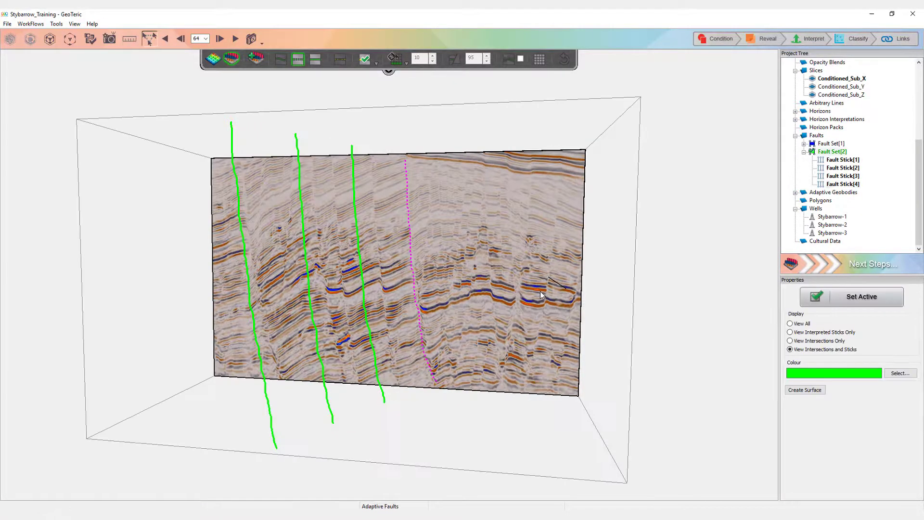
key(Down)
key(Down)
key(Down)
key(Down)
key(Down)
key(Down)
key(Down)
key(Down)
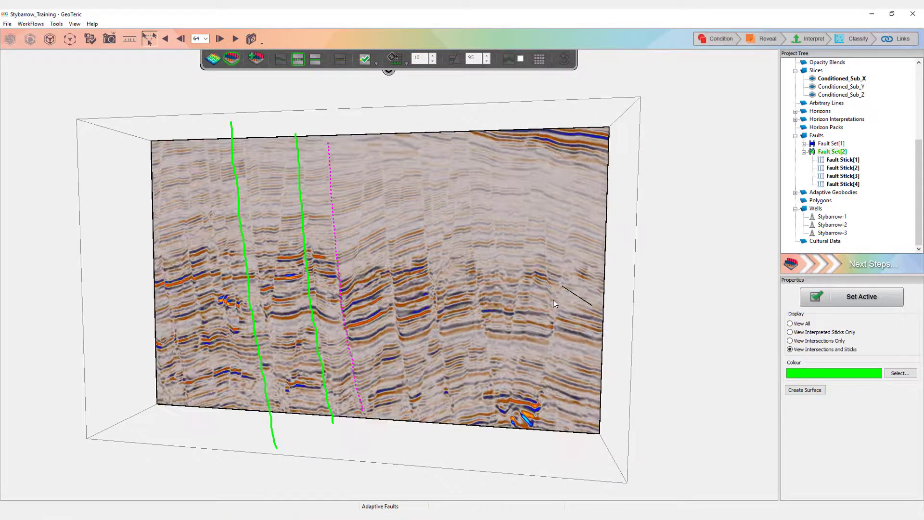
Accept the interpolated intersection as a fault stick, and pick another stick along the fault on inline 712.
click(365, 60)
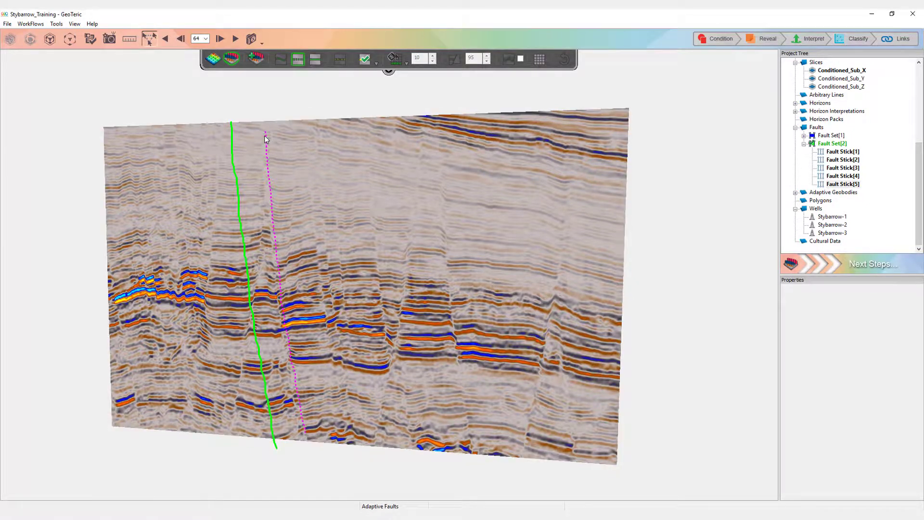
click(263, 129)
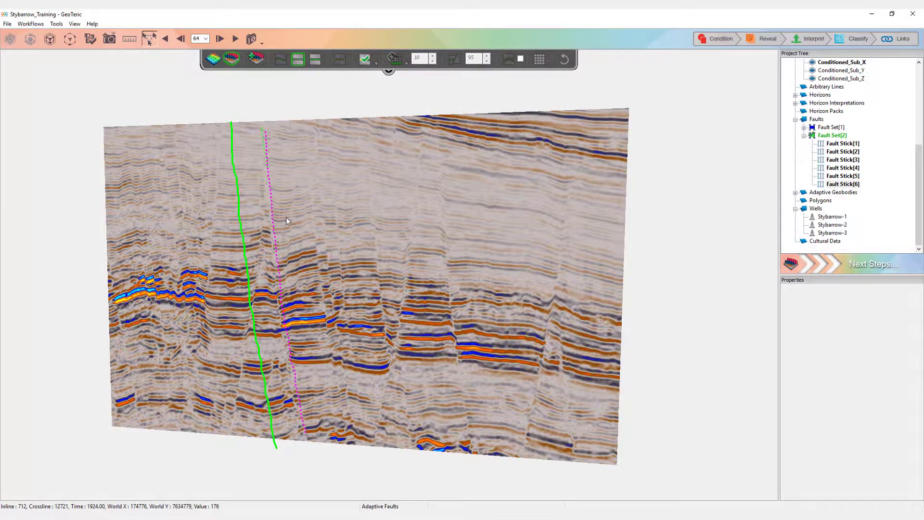
click(305, 438)
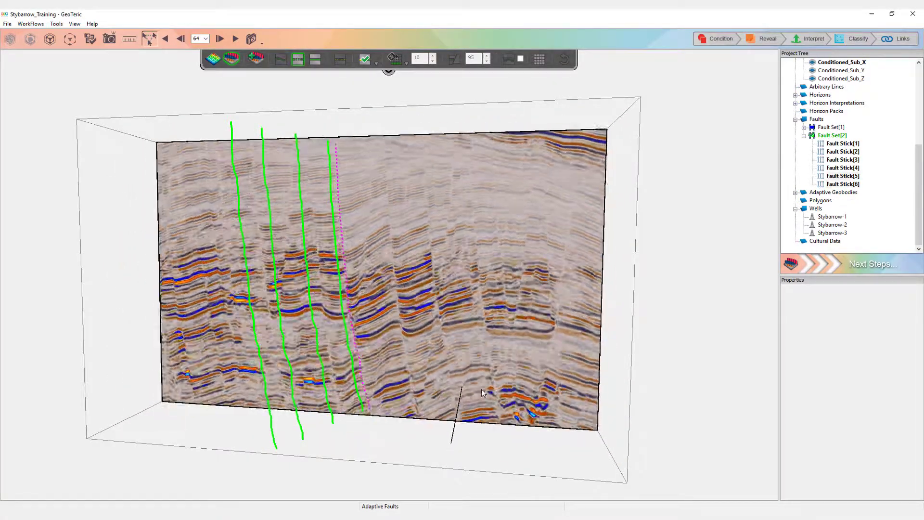
Show the Conditioned_Sub_Z time slice at 2016 ms with the CMY_Dip_SOS_Tensor colour blend and view the fault from above.
drag(712, 91, 387, 264)
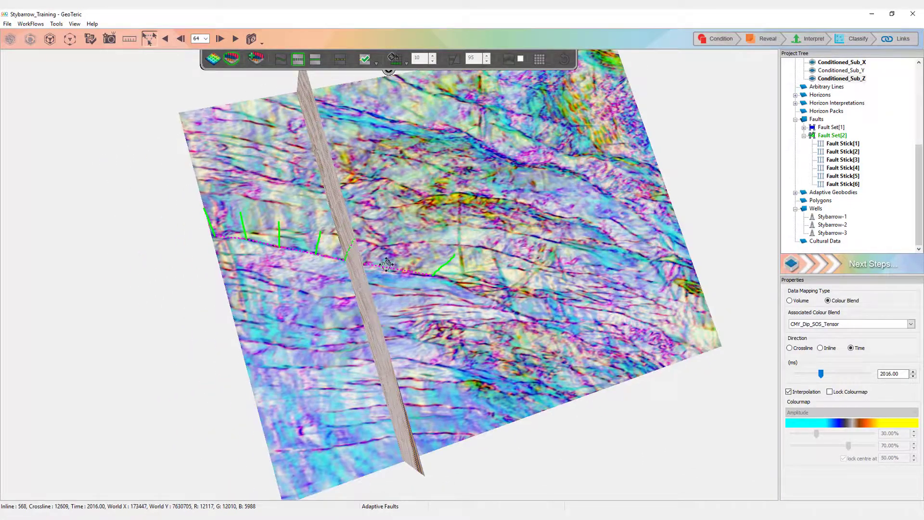
Hide the inline slice and pick a fault stick along the fault on the 2016 ms time slice, extending to about inline 405.
scroll(387, 264, up, 3)
click(842, 62)
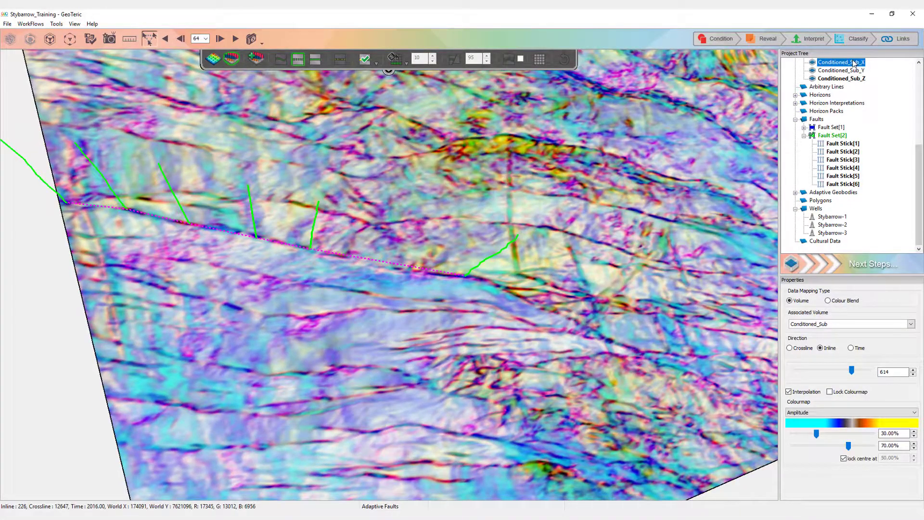
click(129, 209)
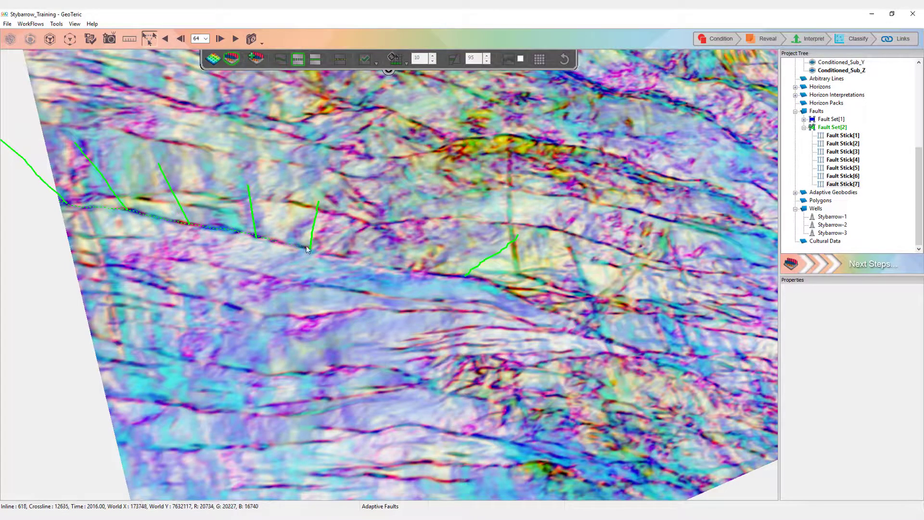
click(438, 273)
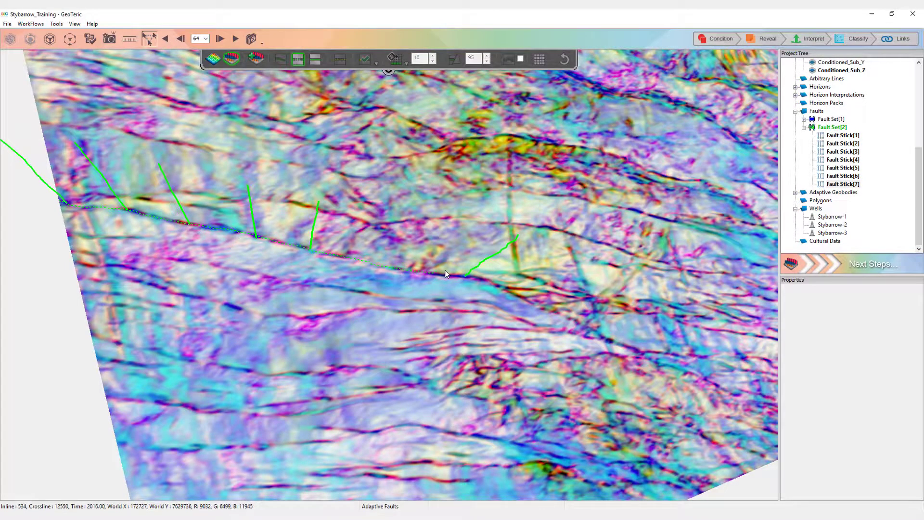
click(484, 280)
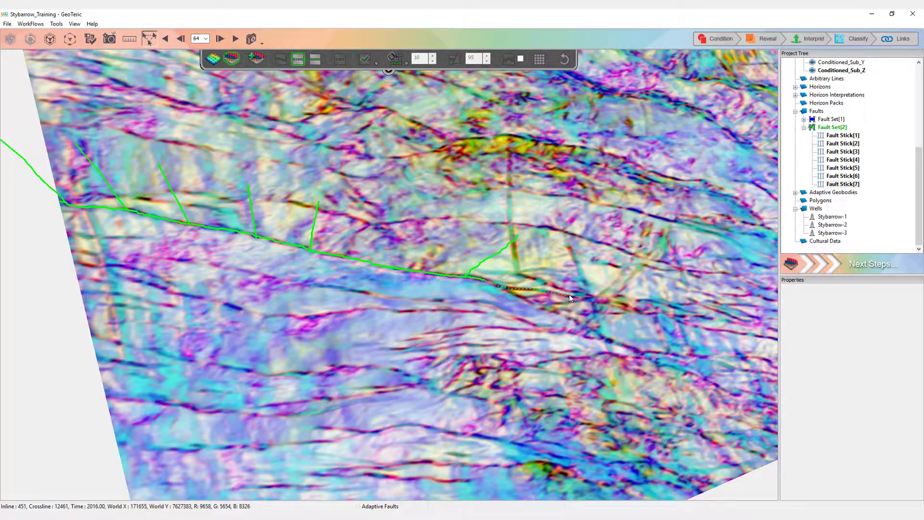
click(564, 316)
click(651, 352)
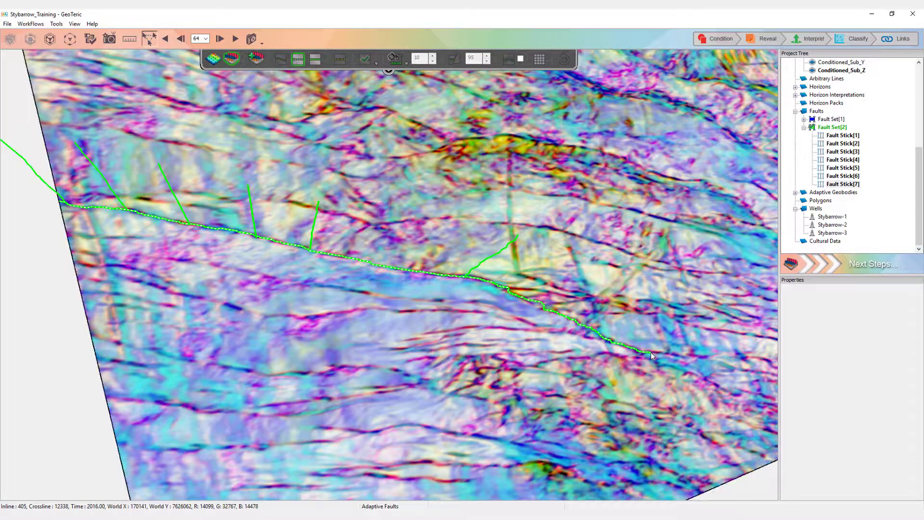
Move the time slice to 1908 ms and pick another fault stick along the same fault trace.
scroll(330, 415, down, 2)
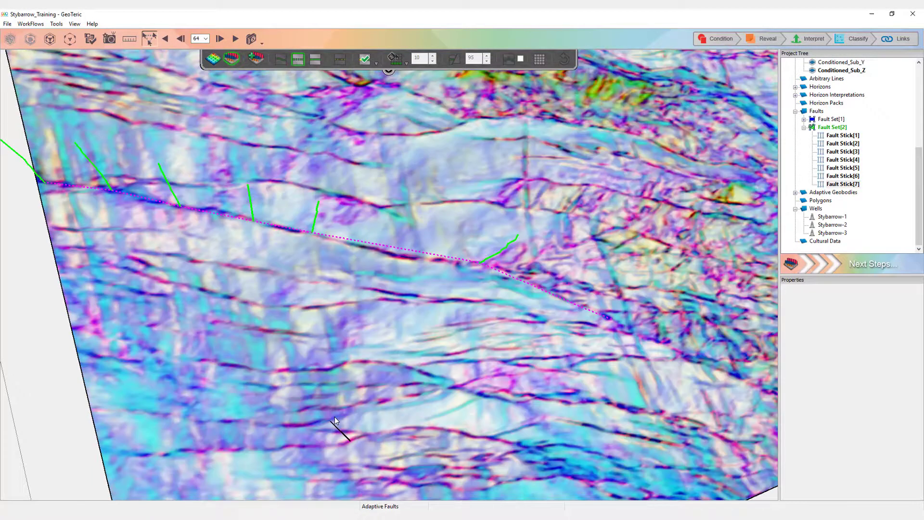
click(39, 182)
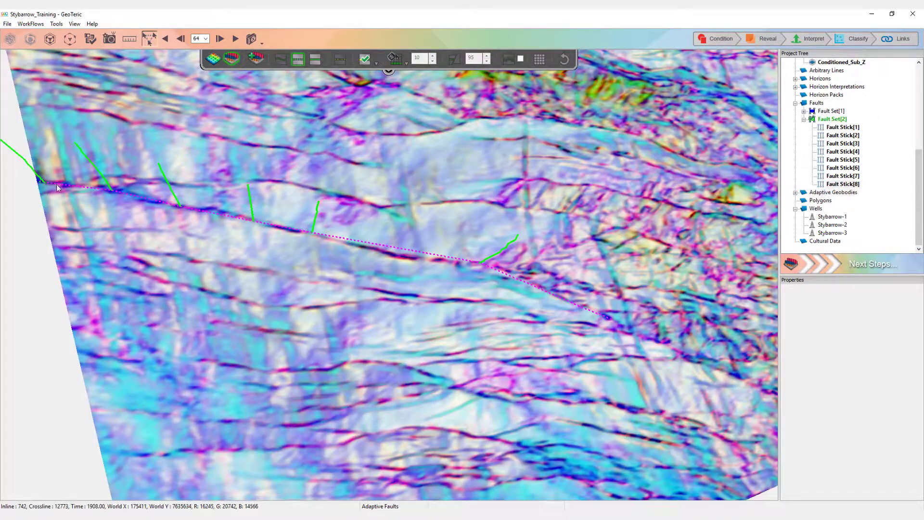
click(489, 268)
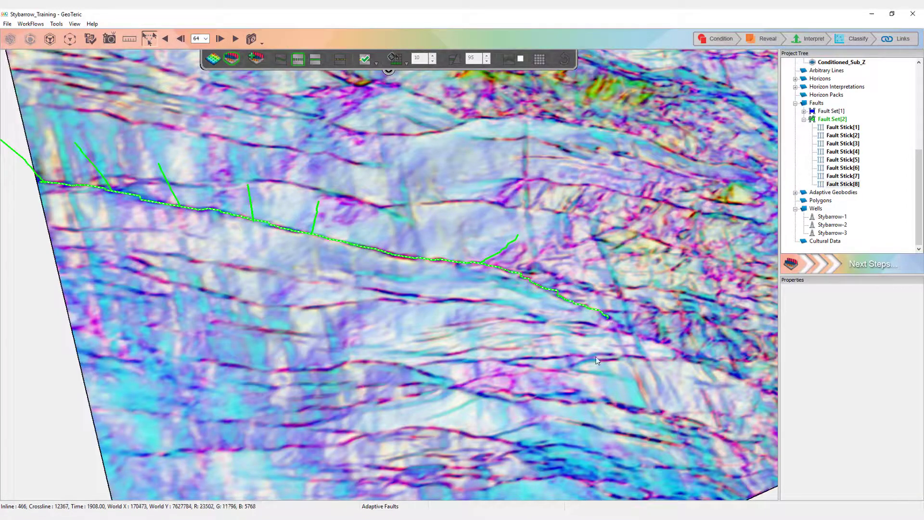
Replace the 1908 ms time slice with the greyscale attribute slice at inline 614, viewed face-on with the fault sticks.
middle_drag(268, 435, 724, 345)
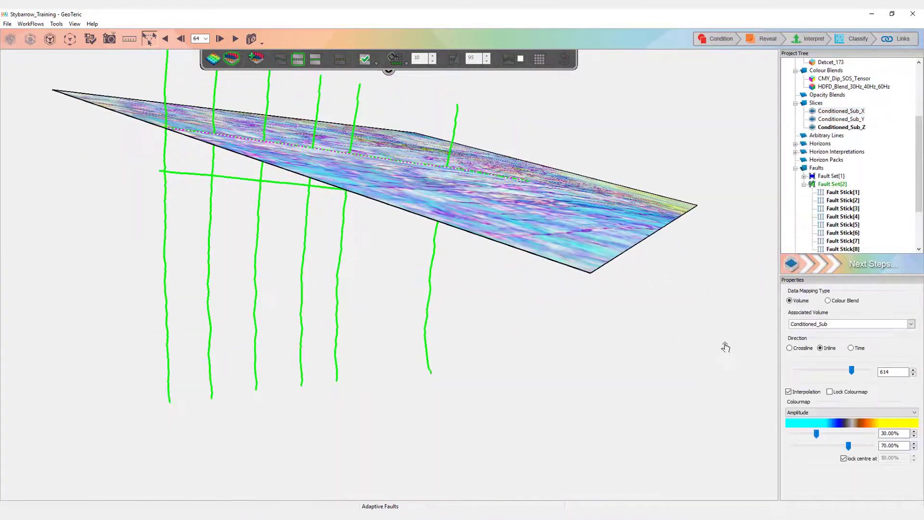
middle_drag(677, 308, 682, 359)
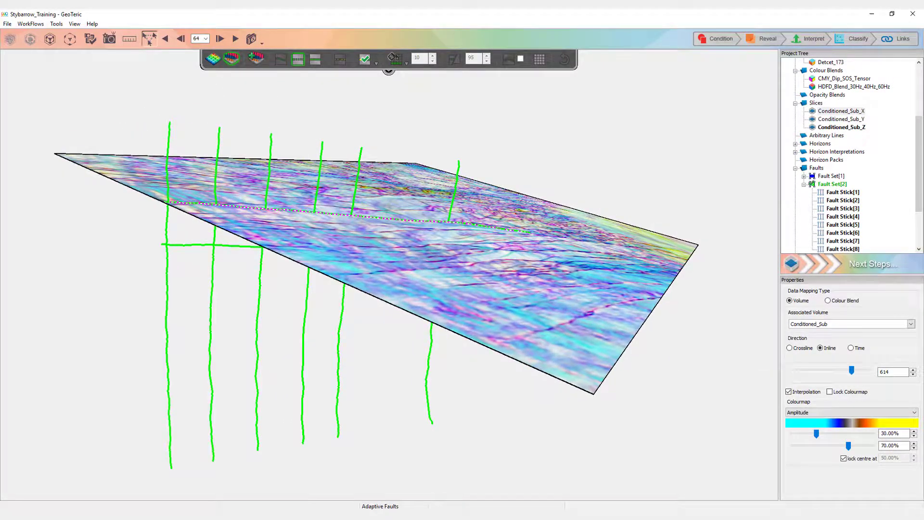
click(843, 208)
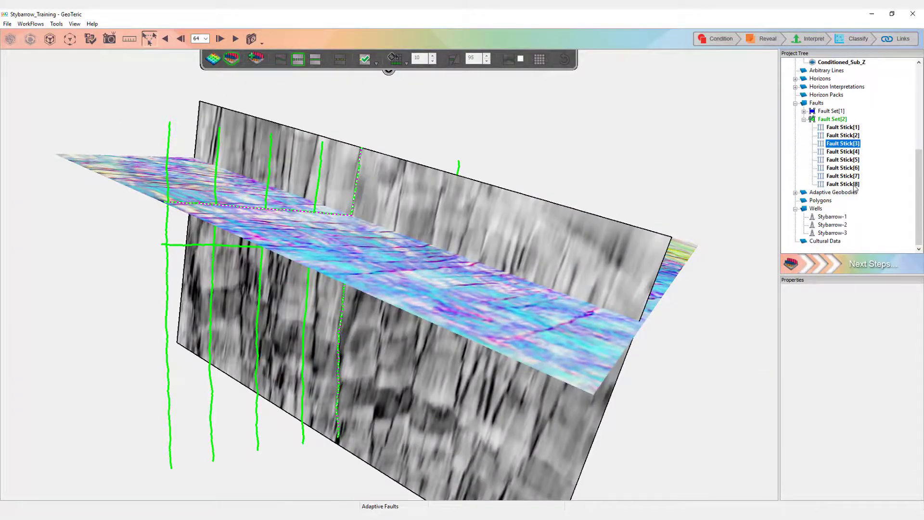
click(857, 62)
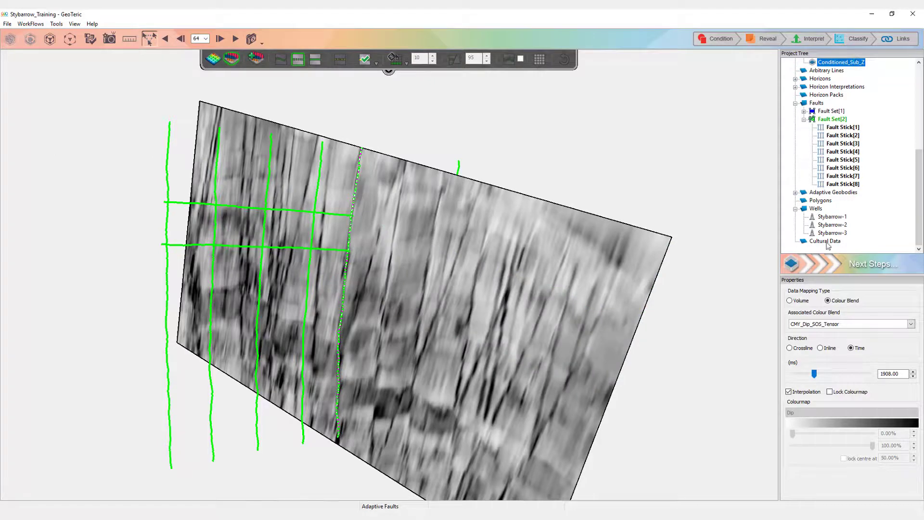
middle_drag(549, 395, 618, 366)
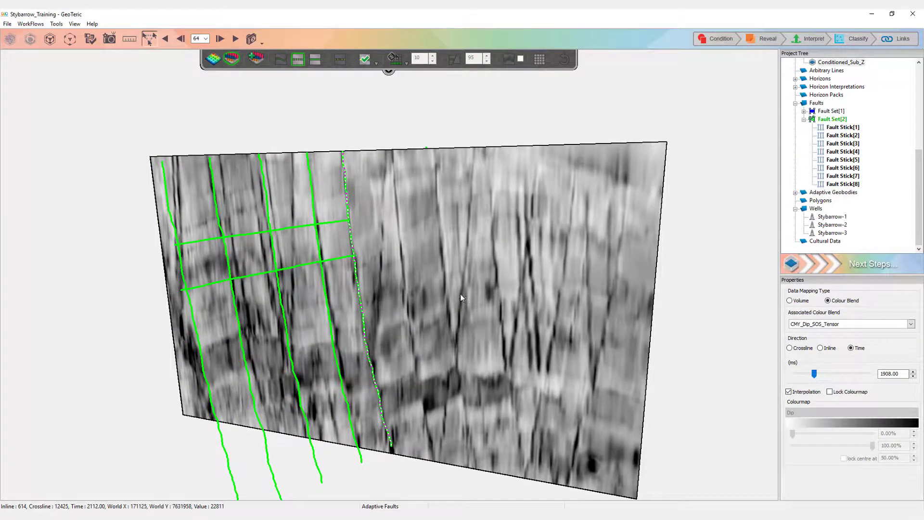
Advance the greyscale inline slice and sketch further fault sticks along the dark fault lineament, including top-to-base sticks on inlines 449 and 490.
middle_drag(431, 348, 510, 324)
click(446, 342)
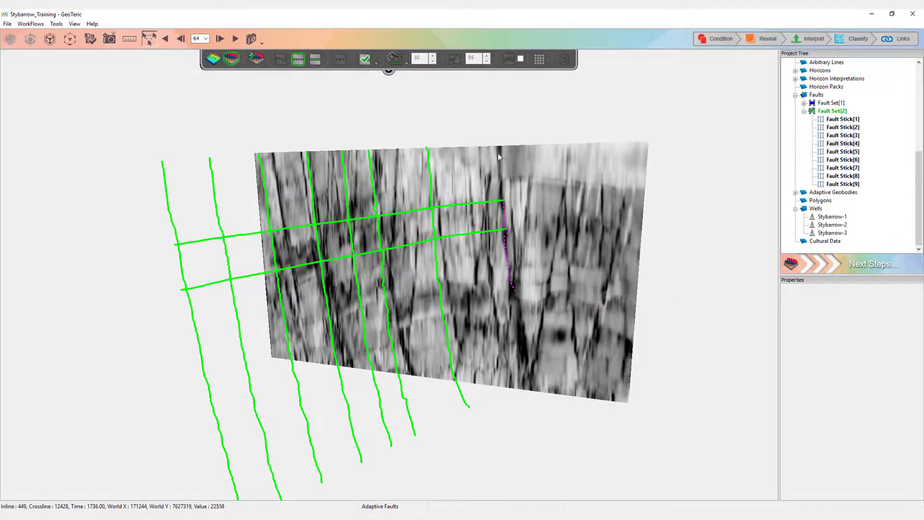
mouse_move(498, 152)
mouse_down()
mouse_move(509, 340)
mouse_move(526, 385)
mouse_up()
middle_drag(576, 259, 572, 267)
drag(457, 151, 455, 211)
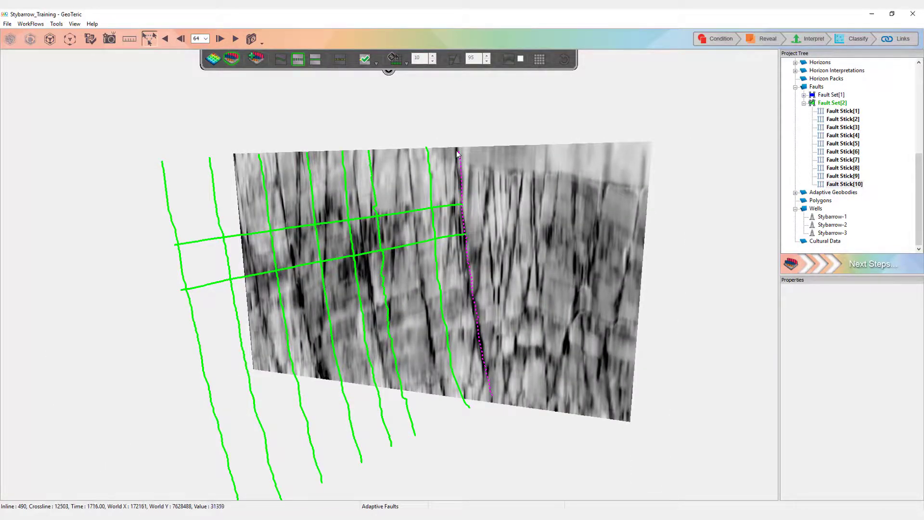
drag(461, 268, 493, 403)
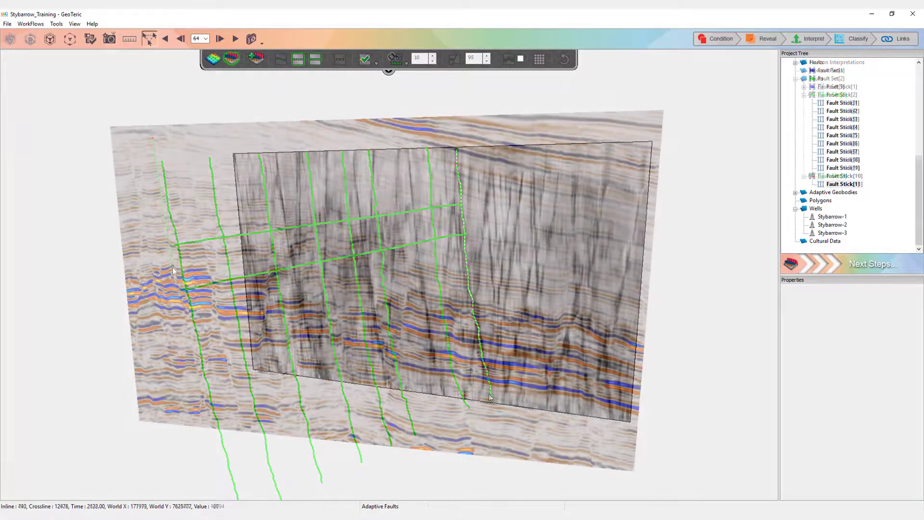
Pick two roughly parallel fault sticks at the high-crossline end of seismic inline 743, each in its own fault set.
double_click(214, 425)
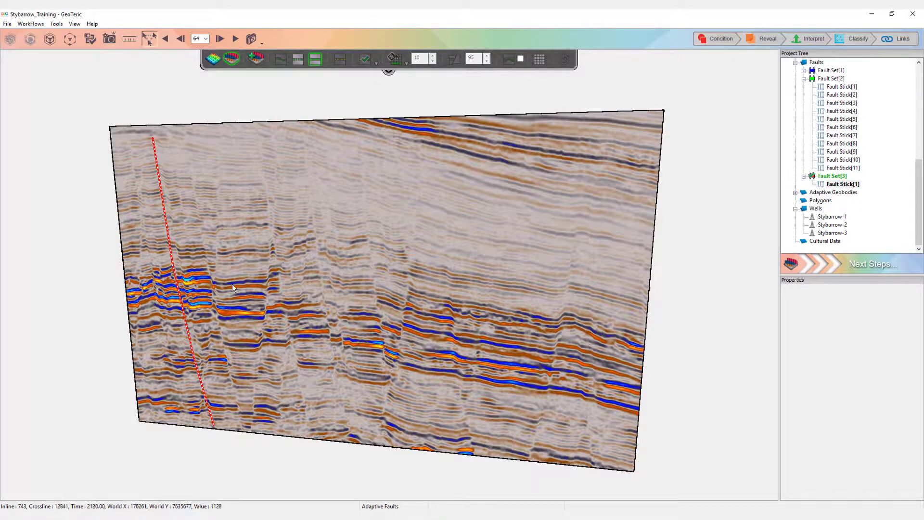
click(185, 143)
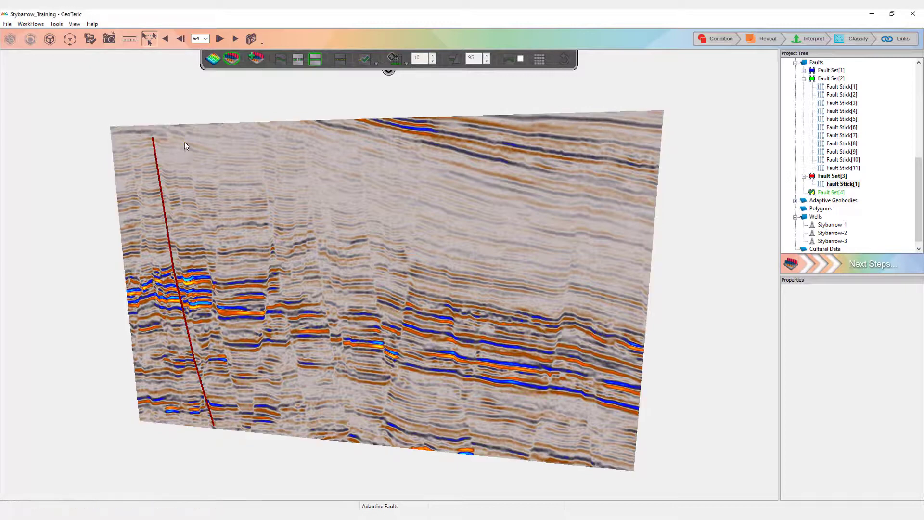
click(214, 297)
double_click(243, 426)
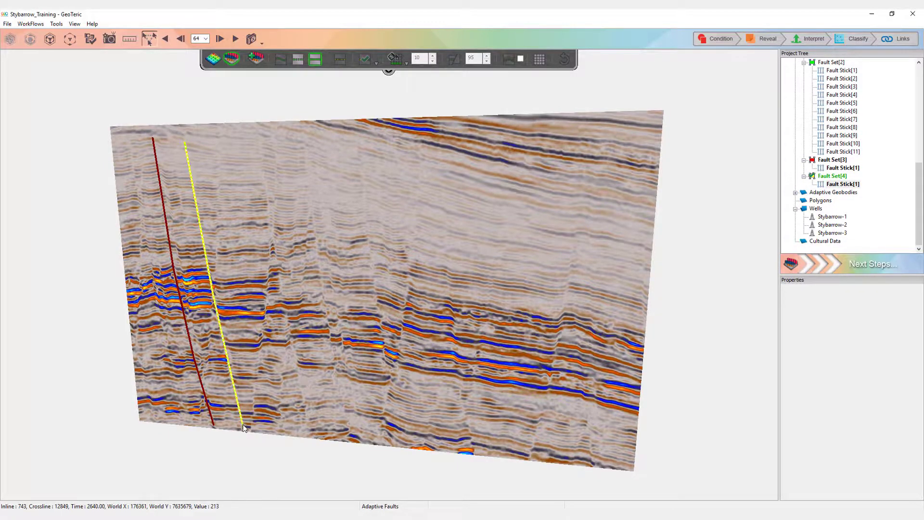
Pick an oppositely dipping fault on inline 743 and the fault crossing it as separate upper and lower segments, each in a new fault set.
click(280, 137)
double_click(252, 424)
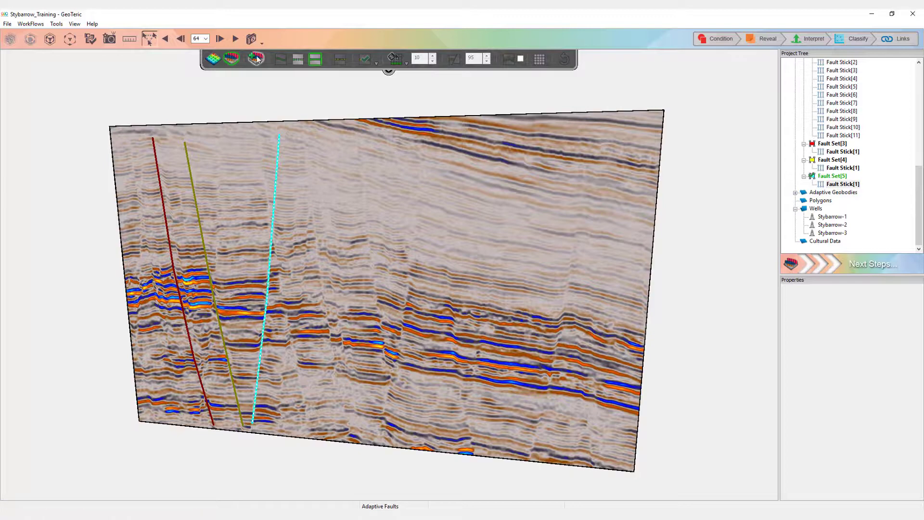
click(256, 136)
double_click(272, 236)
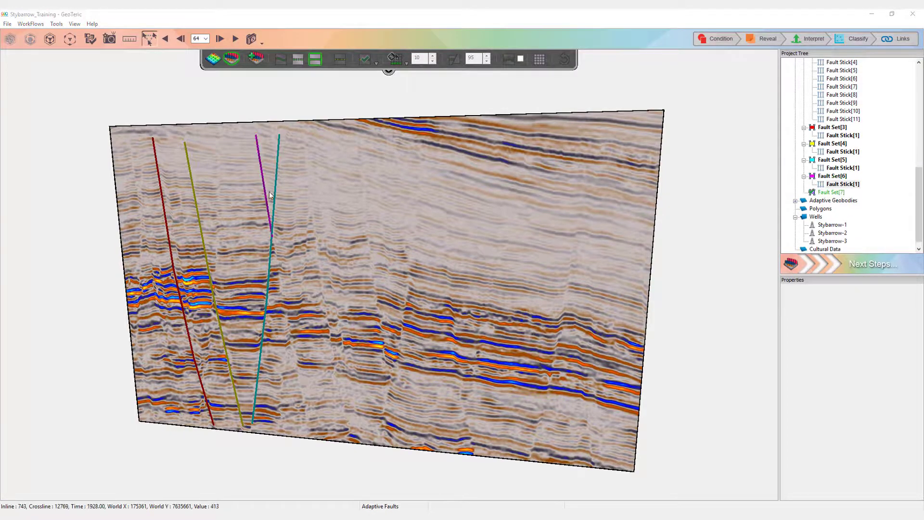
click(273, 240)
double_click(308, 428)
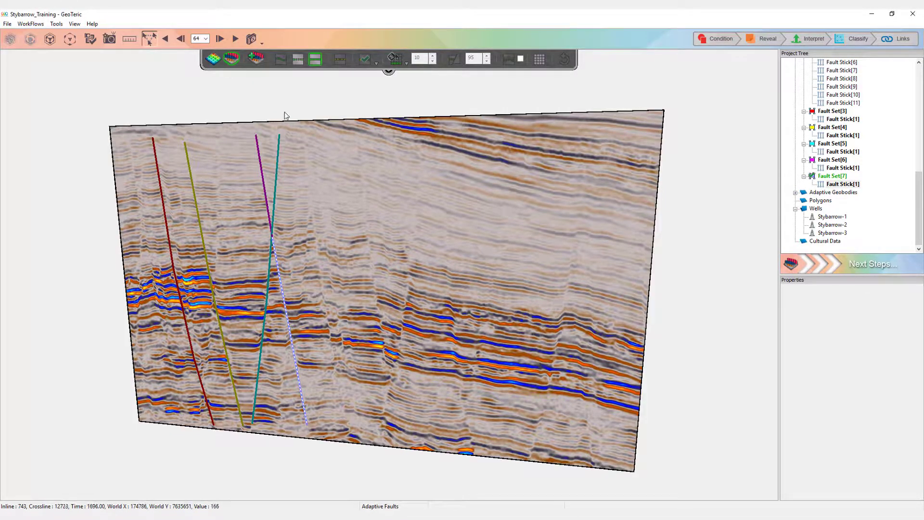
Pick two more steep faults across the central reflector offsets on inline 743, each in a new fault set.
click(307, 141)
double_click(333, 354)
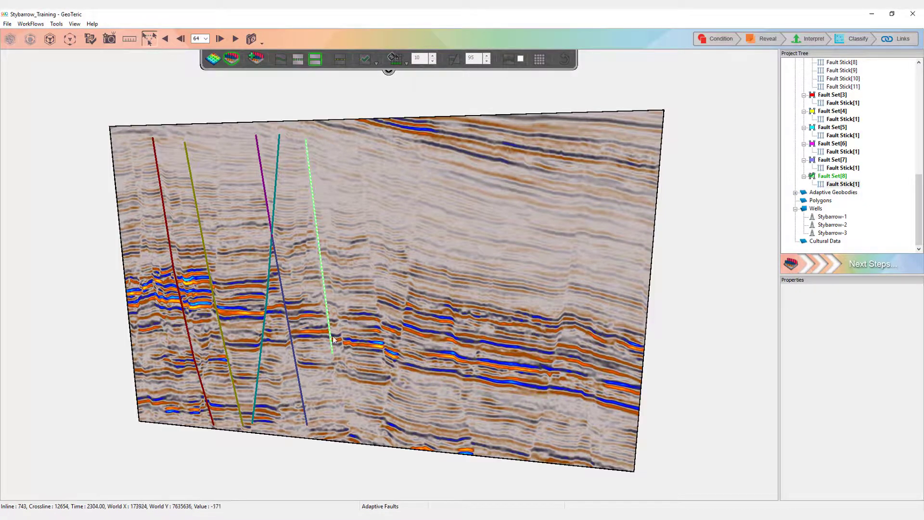
click(357, 144)
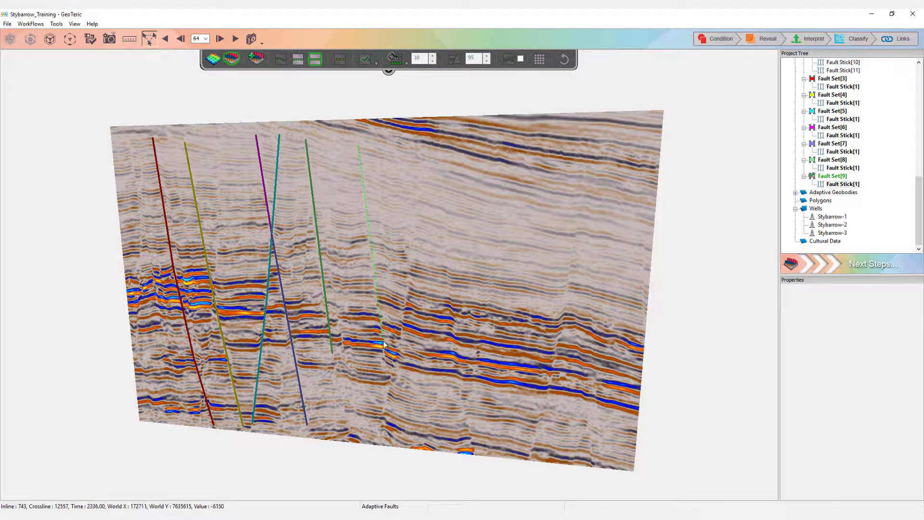
double_click(390, 391)
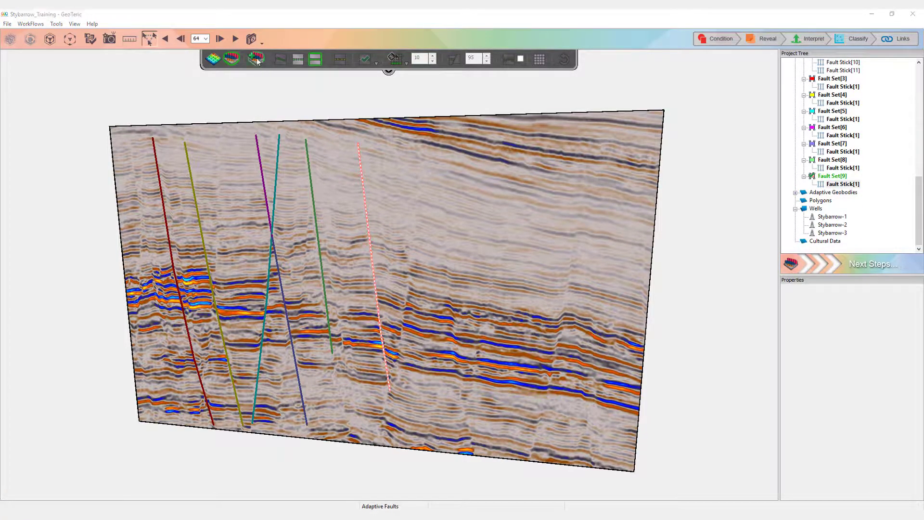
Pick a four-point curved fault stick dipping the opposite way on inline 743 in a new fault set.
click(423, 144)
click(415, 254)
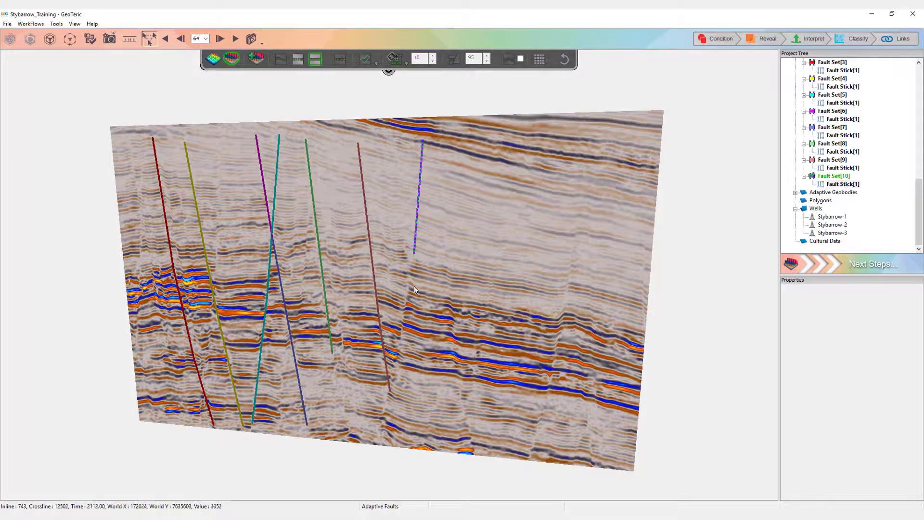
click(398, 353)
double_click(376, 439)
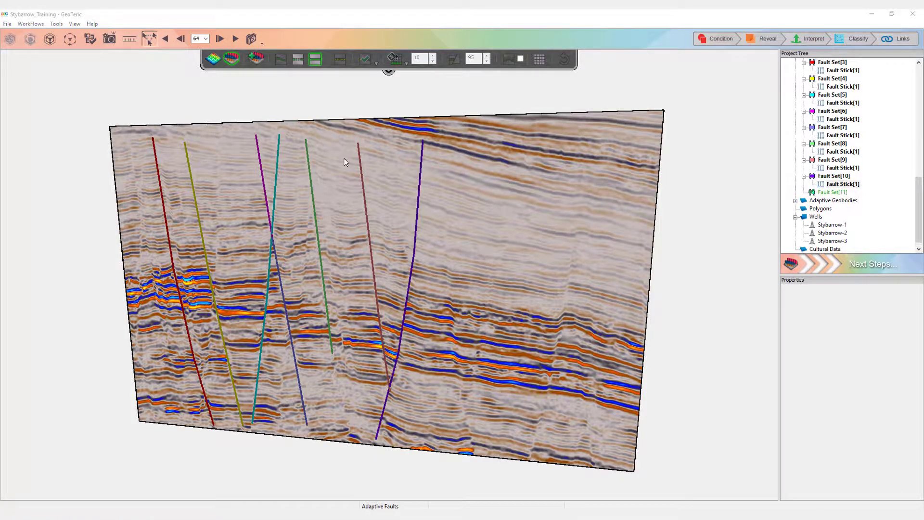
Pick the last two faults toward the low-crossline end of inline 743, each in a new fault set.
click(444, 179)
click(452, 343)
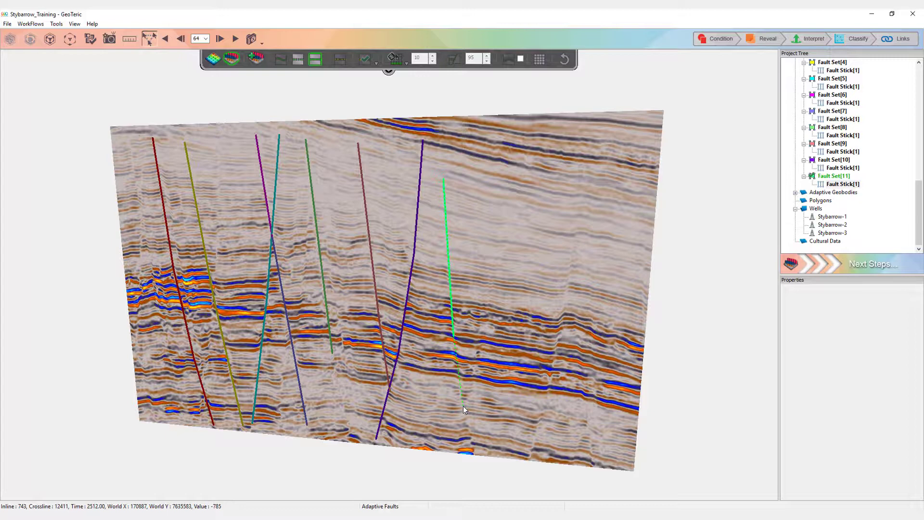
double_click(474, 452)
click(580, 193)
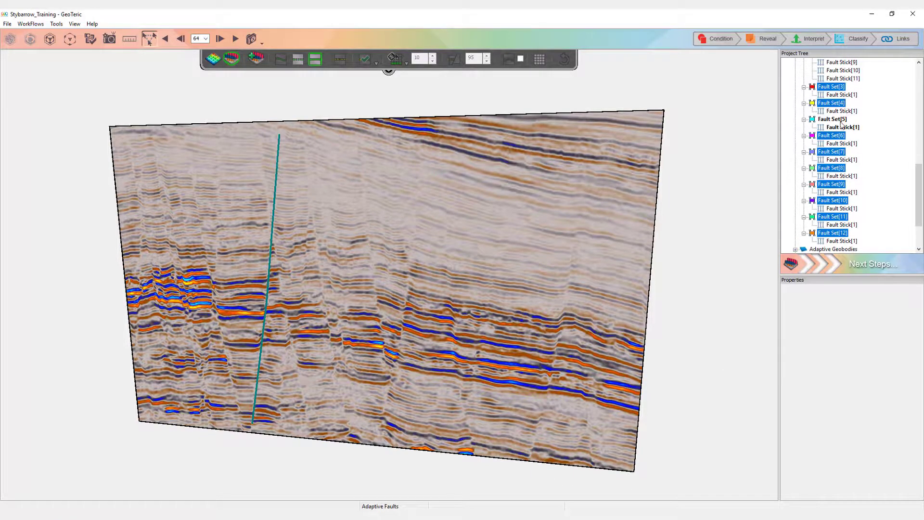
Make Fault Set[5] the active fault set and step the seismic slice to inline 708.
click(842, 123)
click(817, 300)
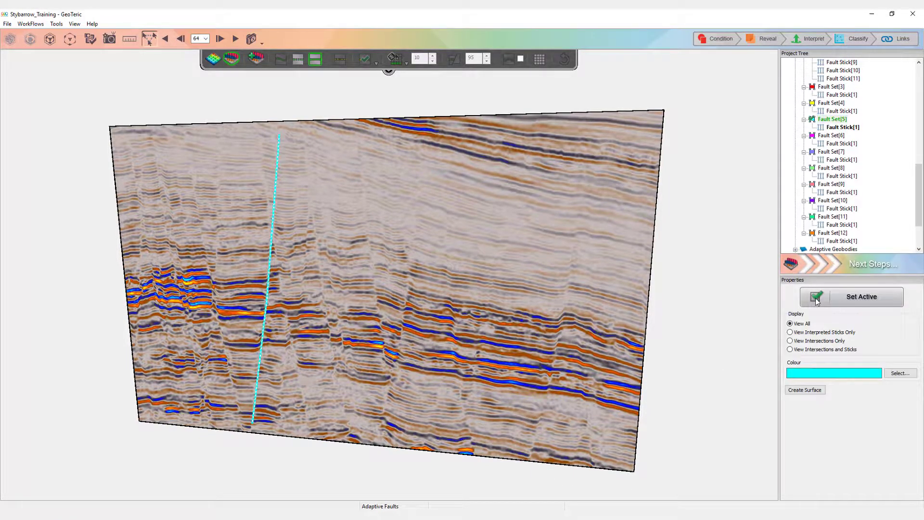
click(575, 335)
scroll(576, 324, down, 3)
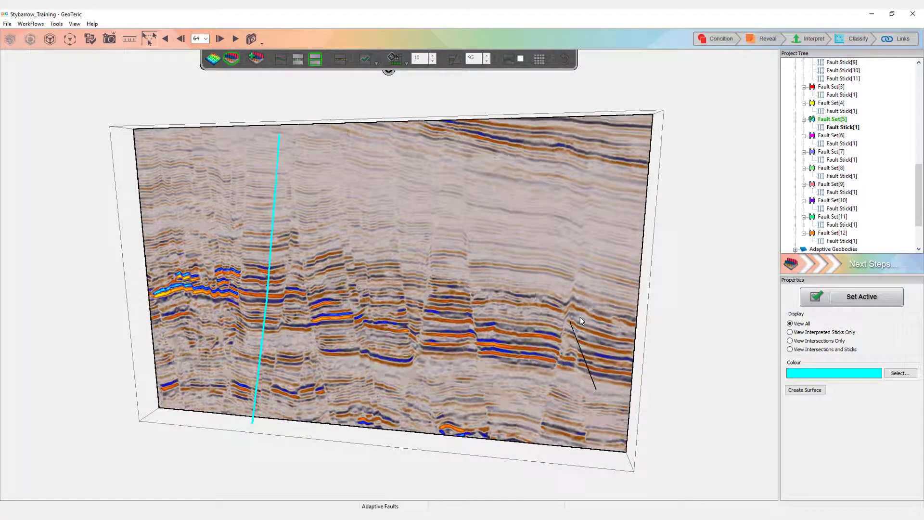
scroll(581, 318, down, 2)
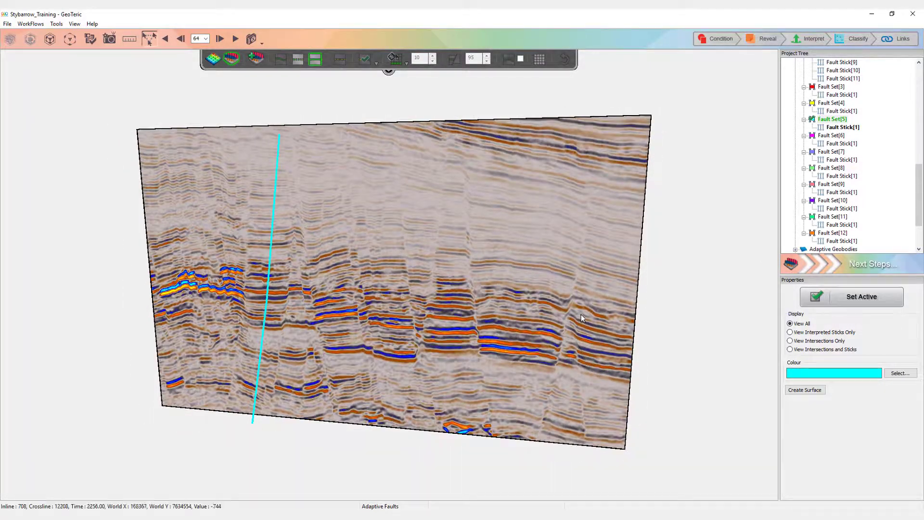
Pick a second, four-point fault stick for Fault Set[5] from top to base on inline 708.
click(297, 163)
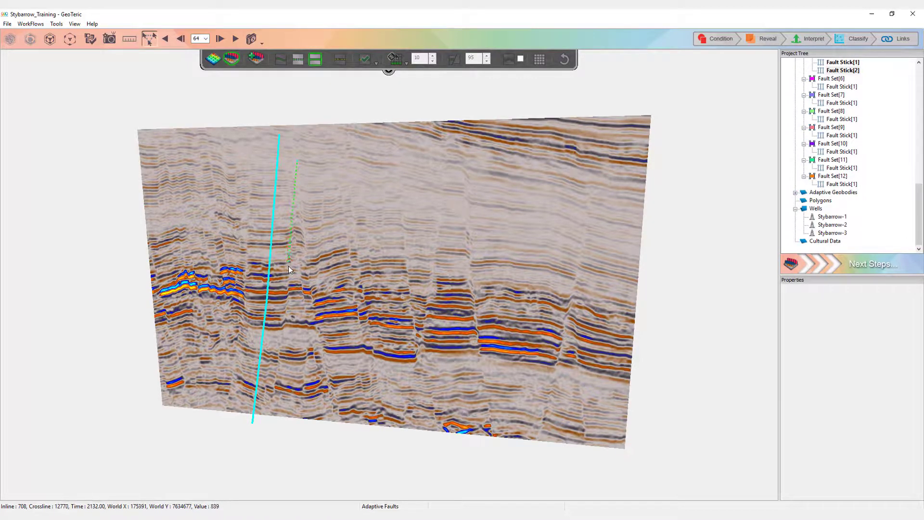
click(290, 266)
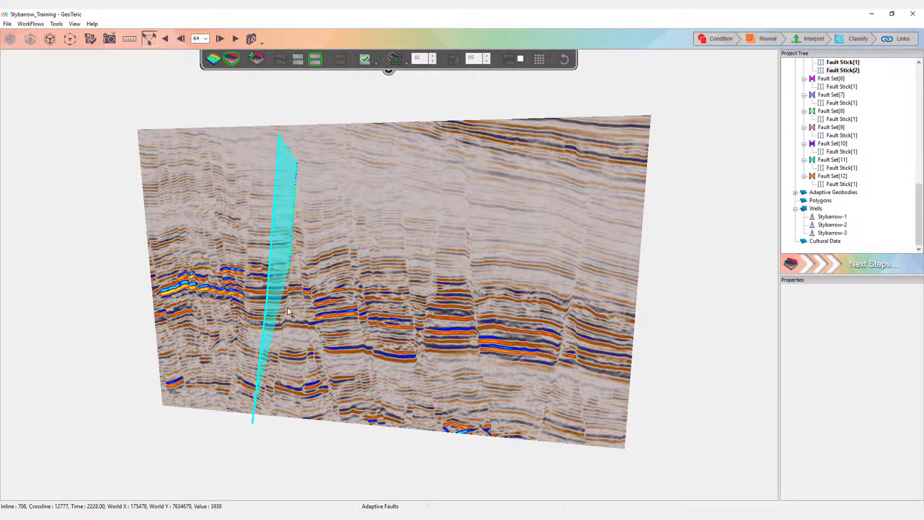
click(281, 345)
double_click(272, 413)
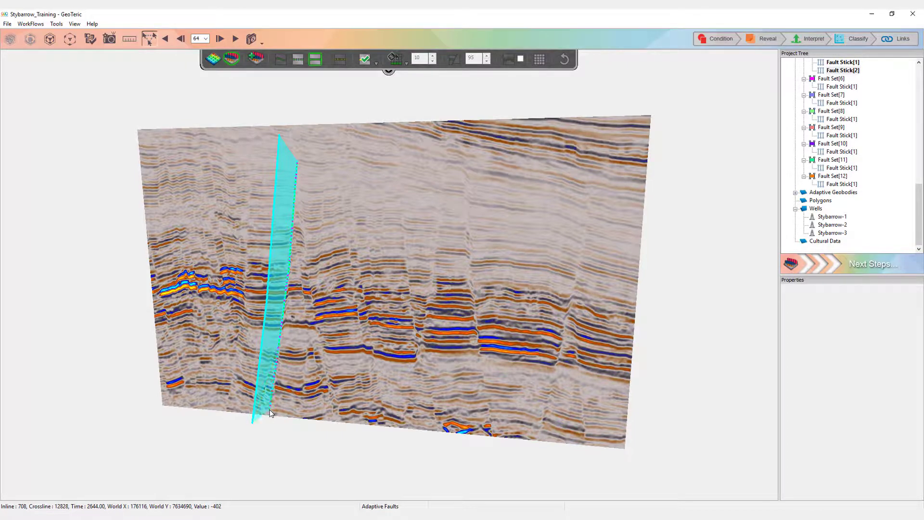
Pick a third fault stick for Fault Set[5], using three points along the fault down to the base of inline 664.
middle_drag(440, 365, 448, 344)
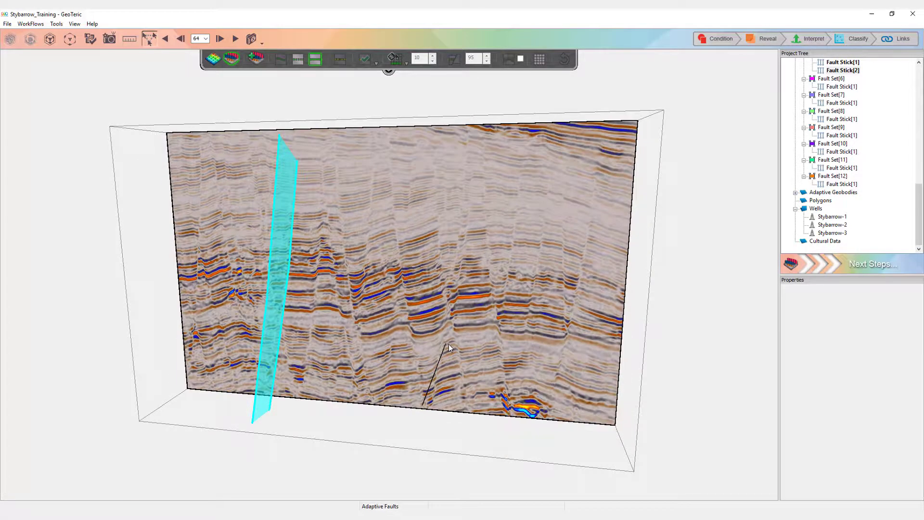
click(325, 203)
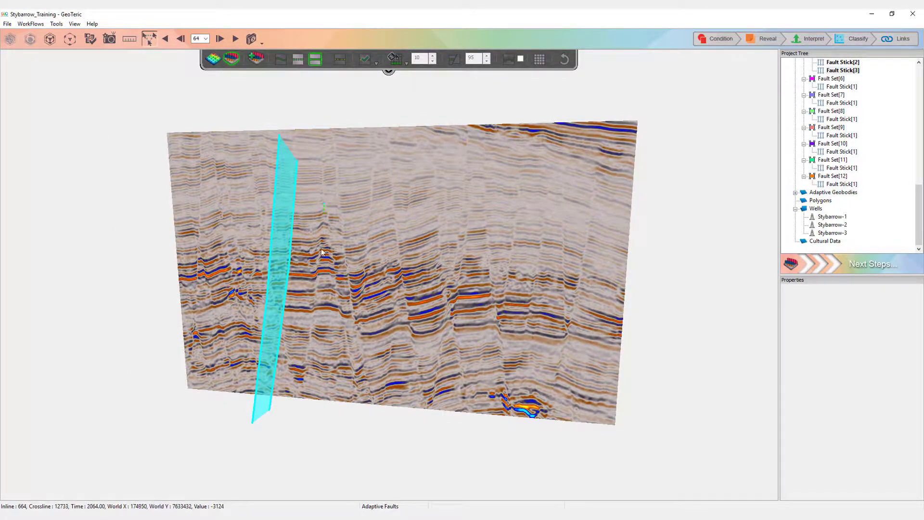
click(313, 303)
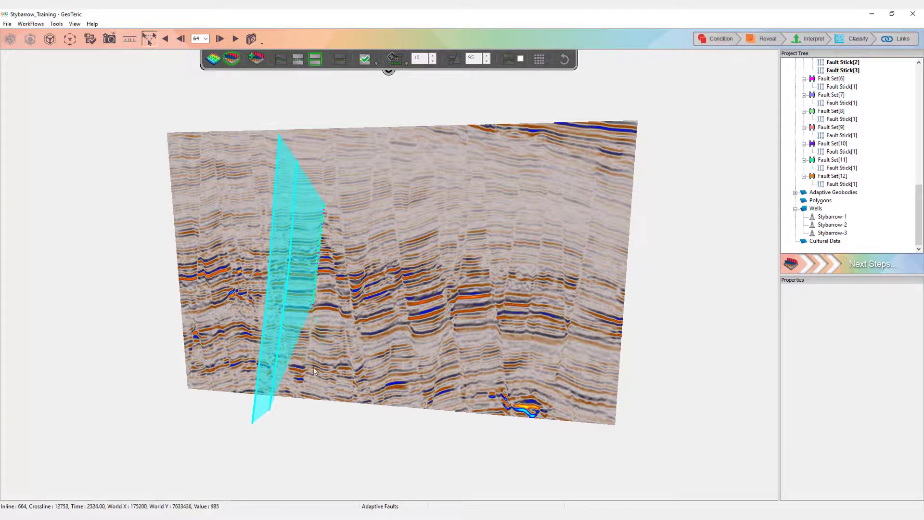
double_click(303, 396)
Pick a fourth fault stick for Fault Set[5] on inline 629, following the fault down to the base of the slice.
middle_drag(303, 396, 417, 334)
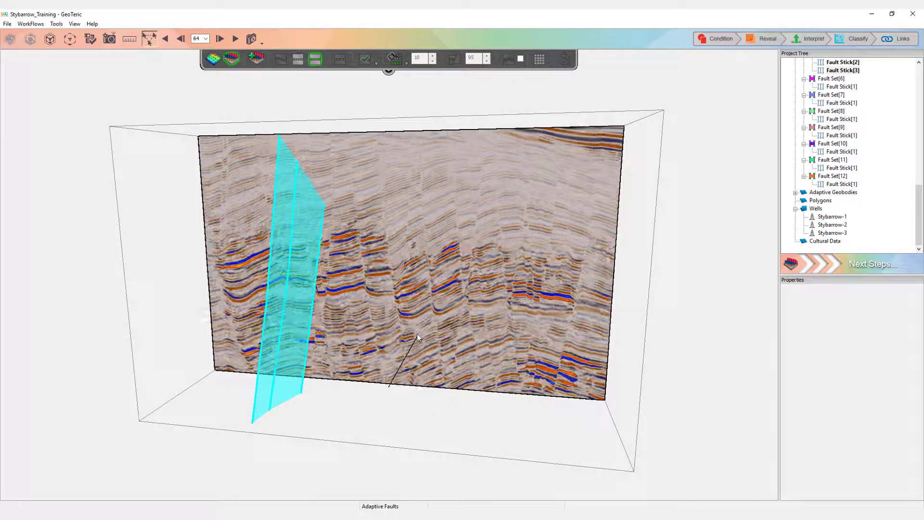
drag(417, 334, 418, 344)
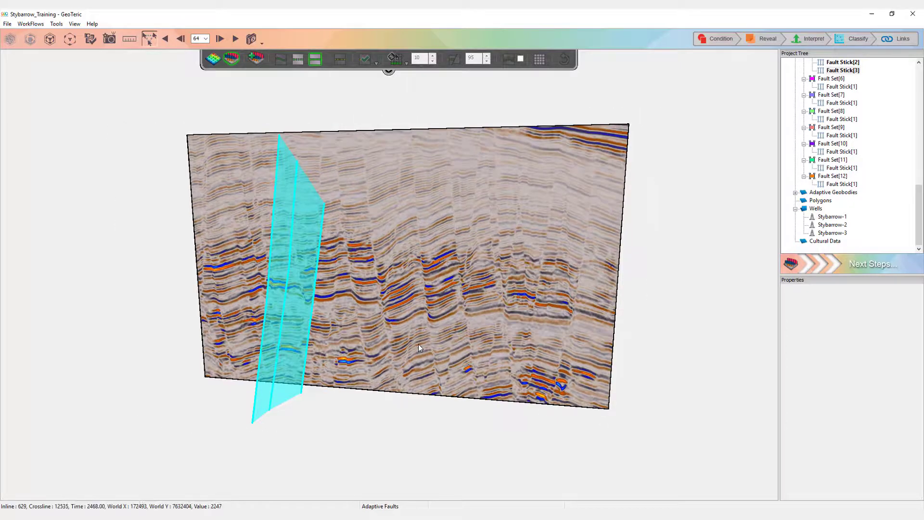
click(344, 224)
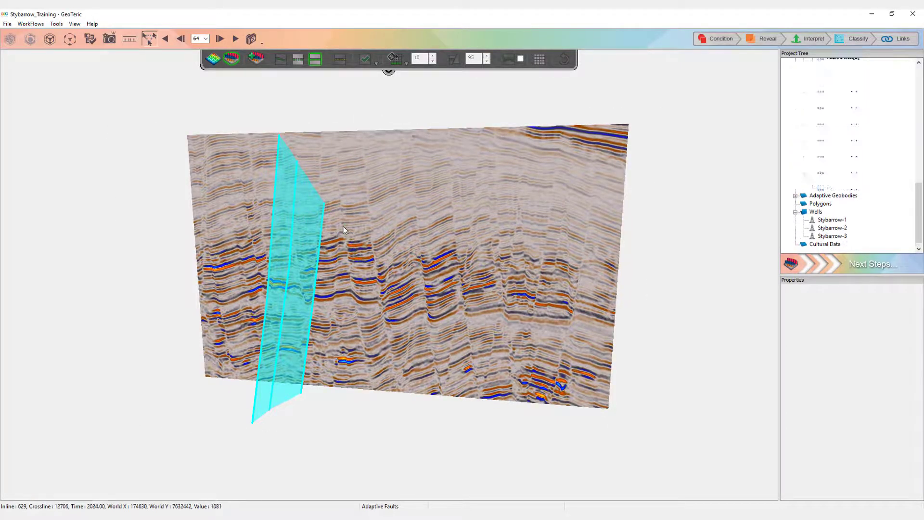
double_click(331, 339)
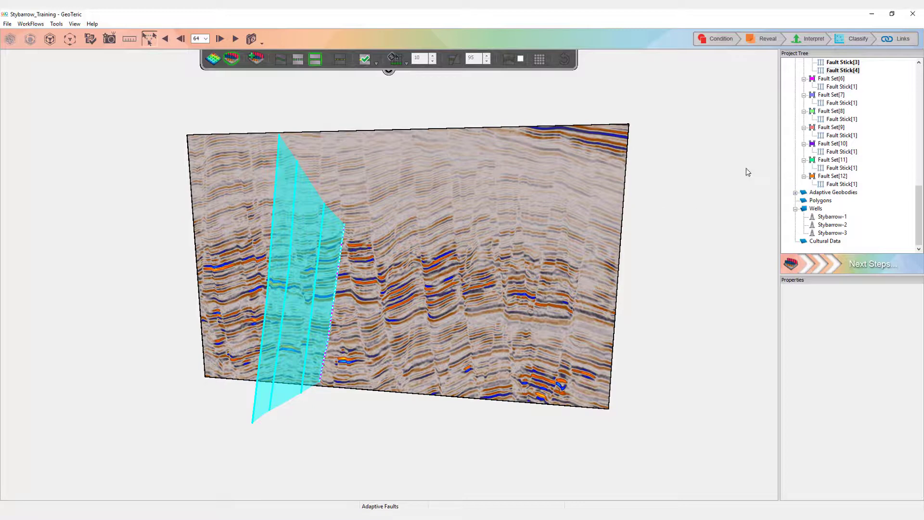
Display Fault Set[5] as intersections and sticks.
scroll(866, 98, up, 2)
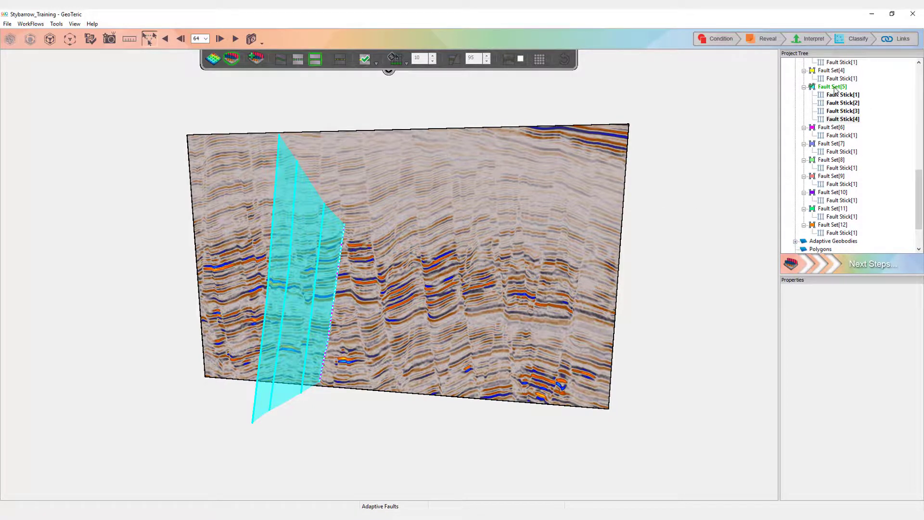
click(834, 88)
click(790, 350)
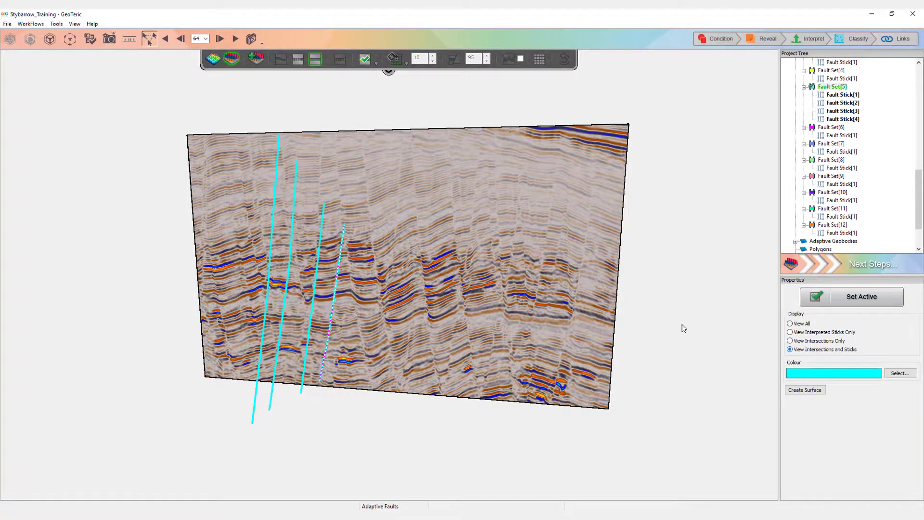
Accept the adaptive fault sticks suggested for Fault Set[5] on inlines 678 and 728, and bring up another suggestion on a lower inline.
scroll(487, 229, up, 1)
scroll(487, 233, up, 2)
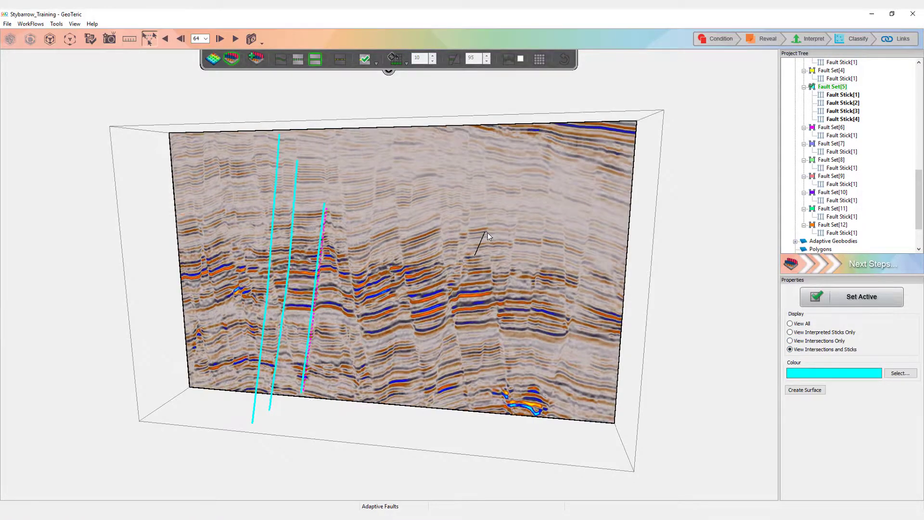
click(487, 236)
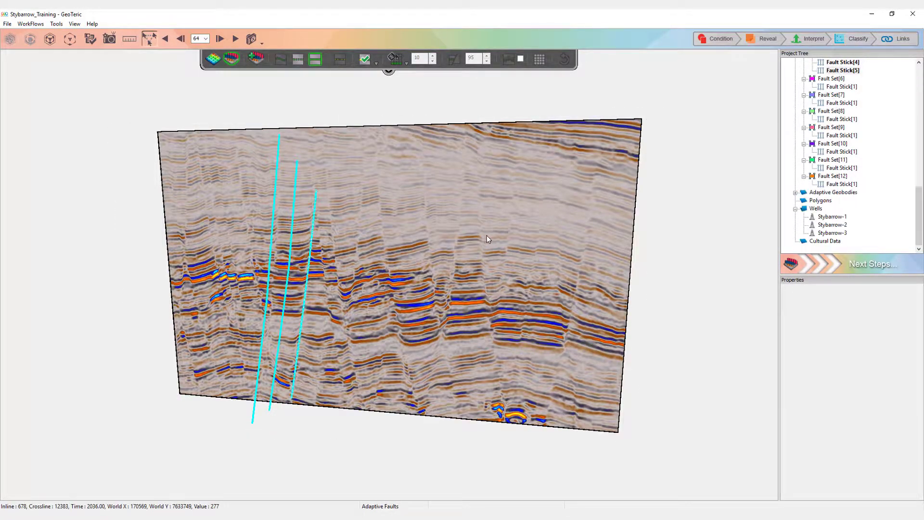
scroll(484, 235, up, 2)
scroll(483, 239, up, 2)
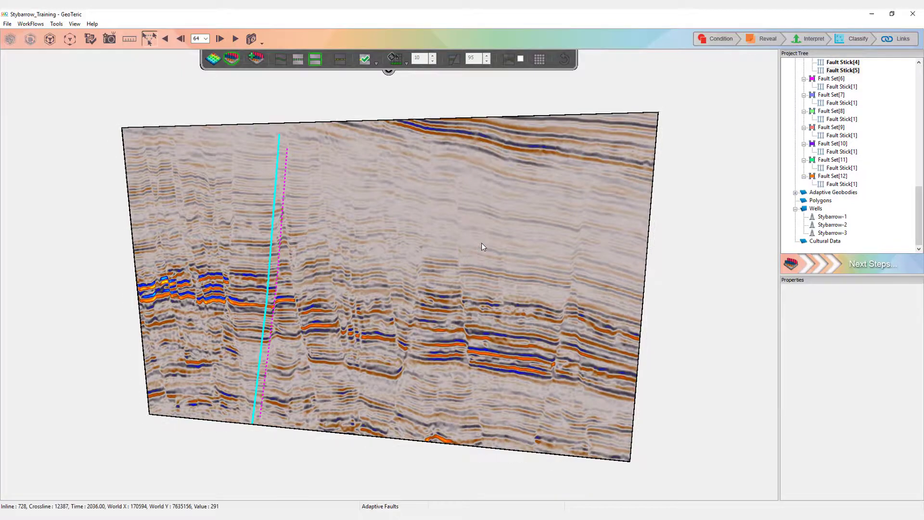
click(487, 269)
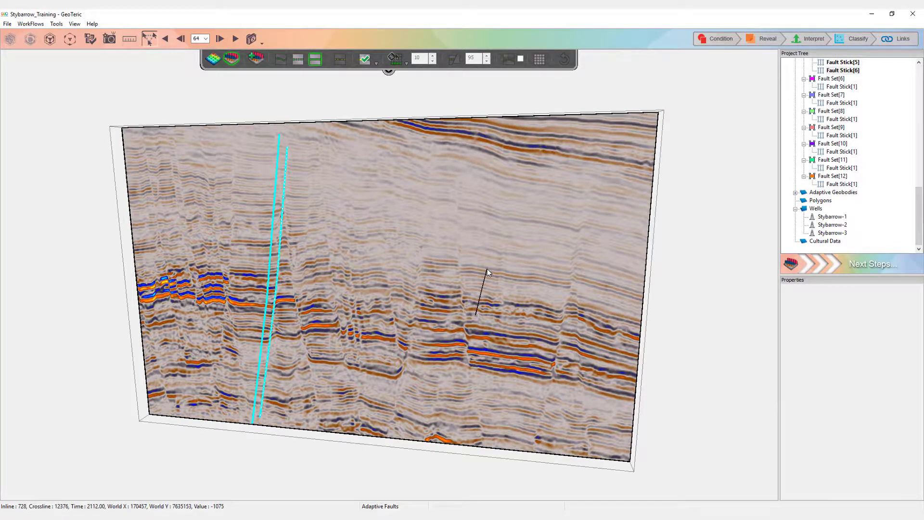
scroll(488, 266, down, 3)
scroll(494, 257, up, 3)
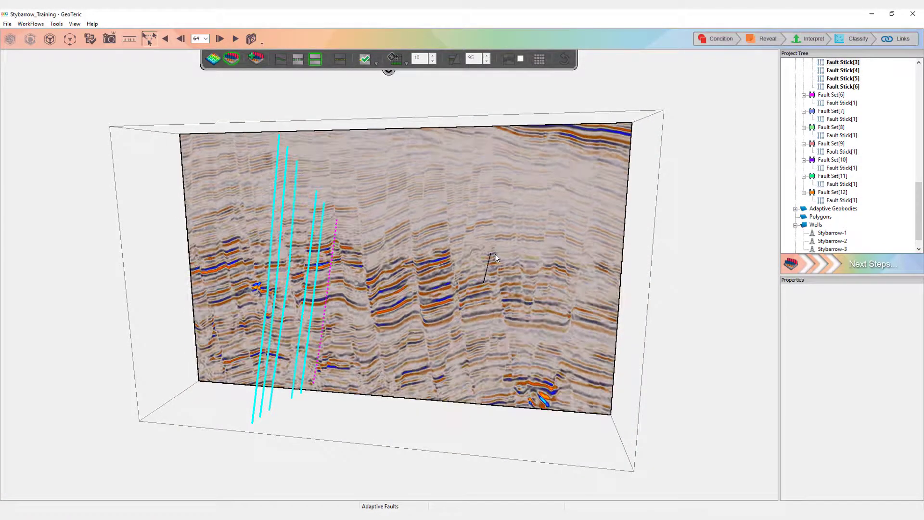
Create a surface from the seven sticks of Fault Set[5] and inspect the selected surface from its other side.
click(861, 218)
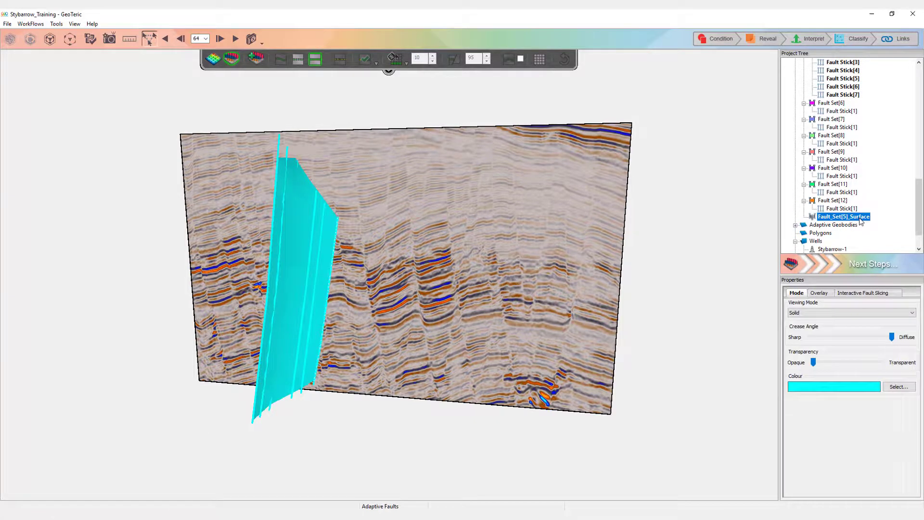
click(154, 331)
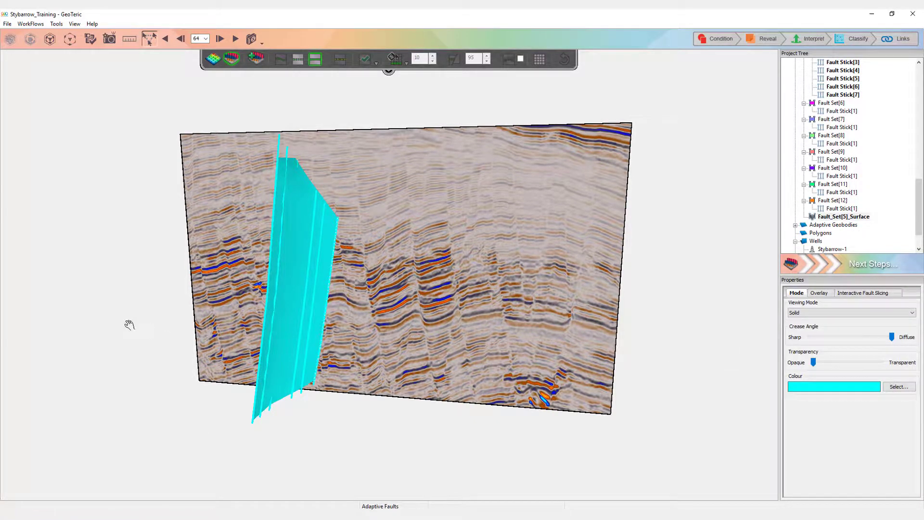
drag(128, 324, 436, 325)
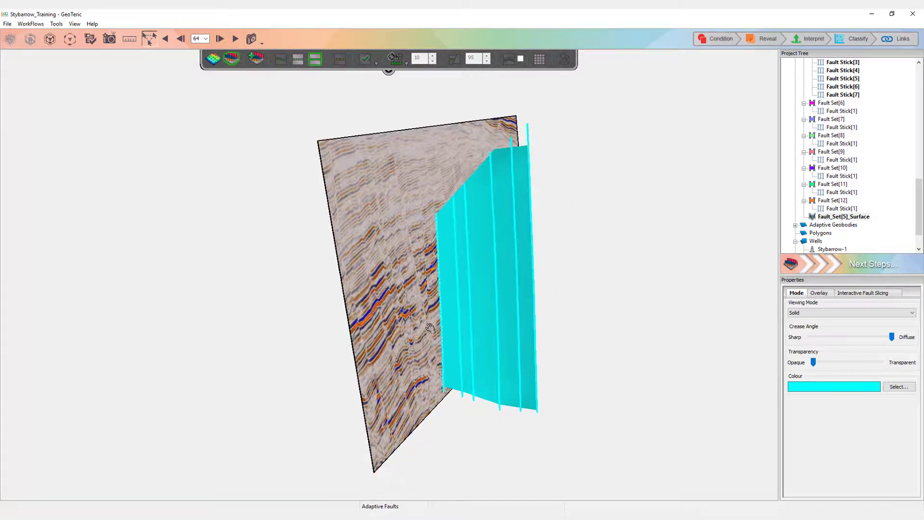
Shift the seismic-overlaid Fault Set[5] surface in 3D Normal mode by 155.54 laterally and -1.85 vertically, and reset its position.
click(458, 282)
mouse_move(458, 282)
mouse_down()
mouse_move(441, 286)
mouse_move(443, 302)
mouse_move(479, 284)
mouse_move(455, 282)
mouse_up()
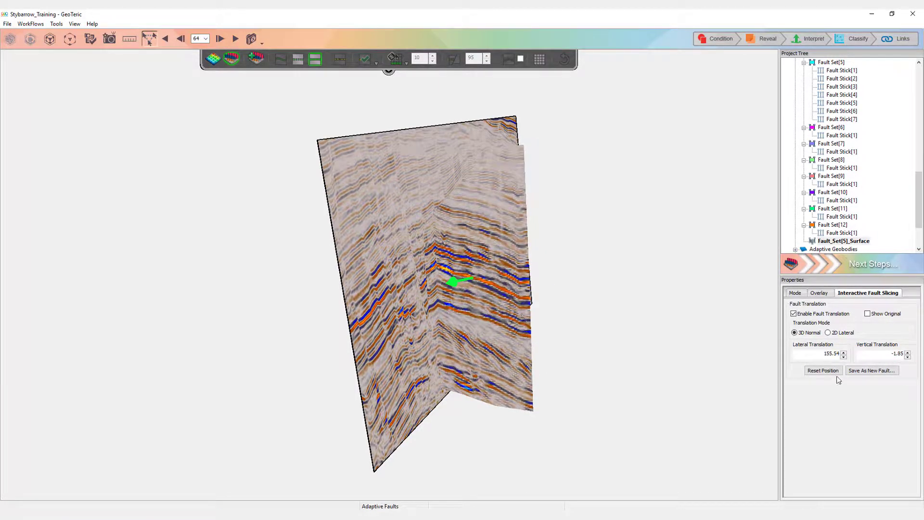
click(823, 370)
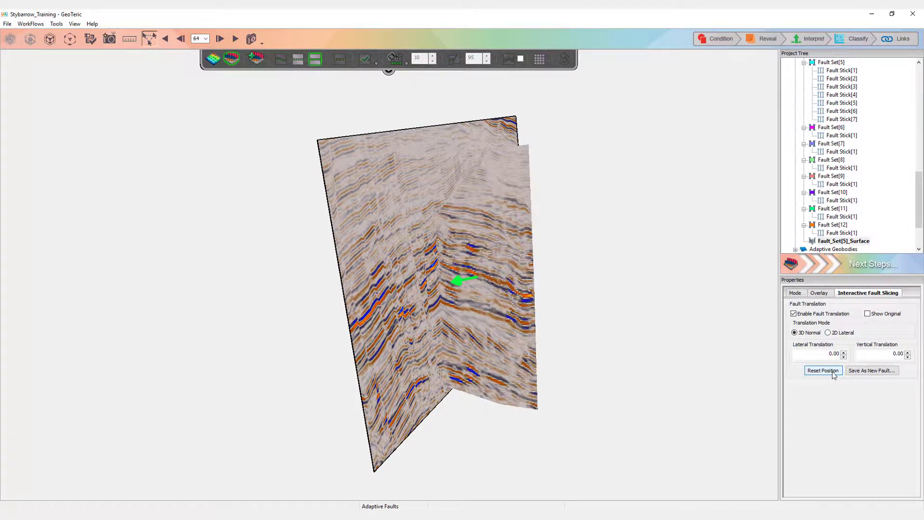